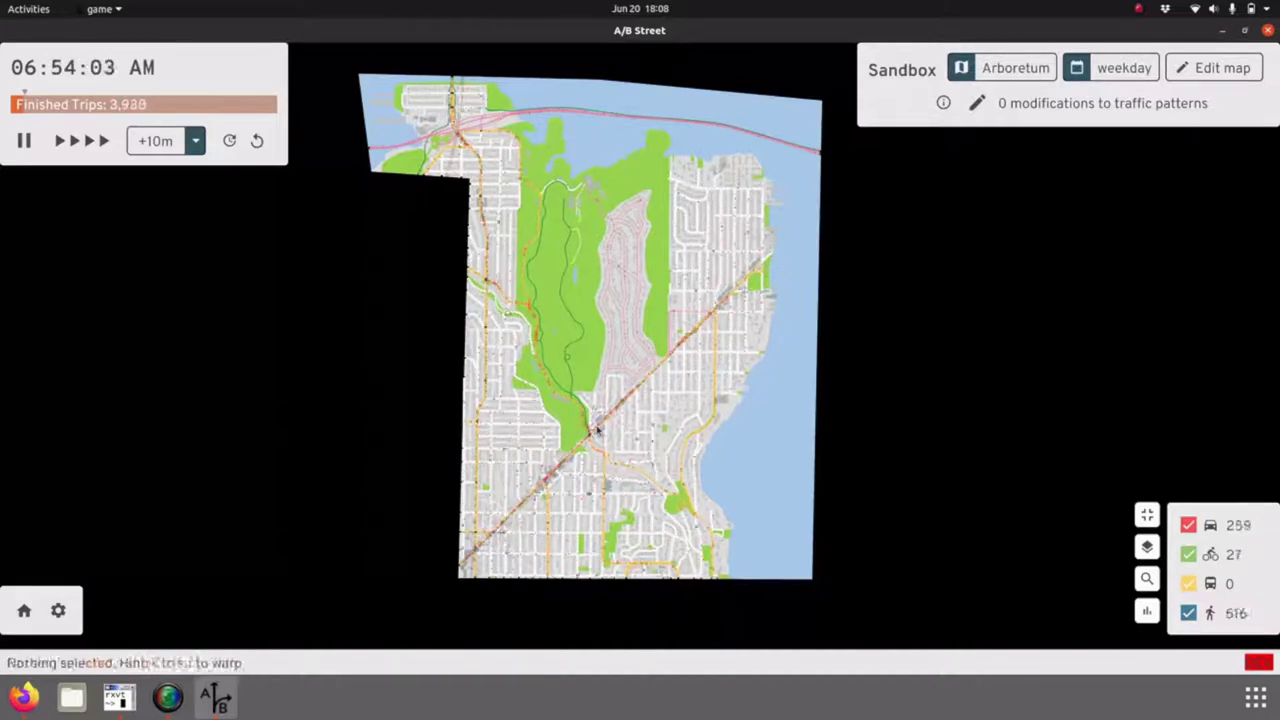
Step: Slow the running simulation and examine the traffic on East Madison Street around its junctions near East Saint Andrews Way
key(Left)
key(Left)
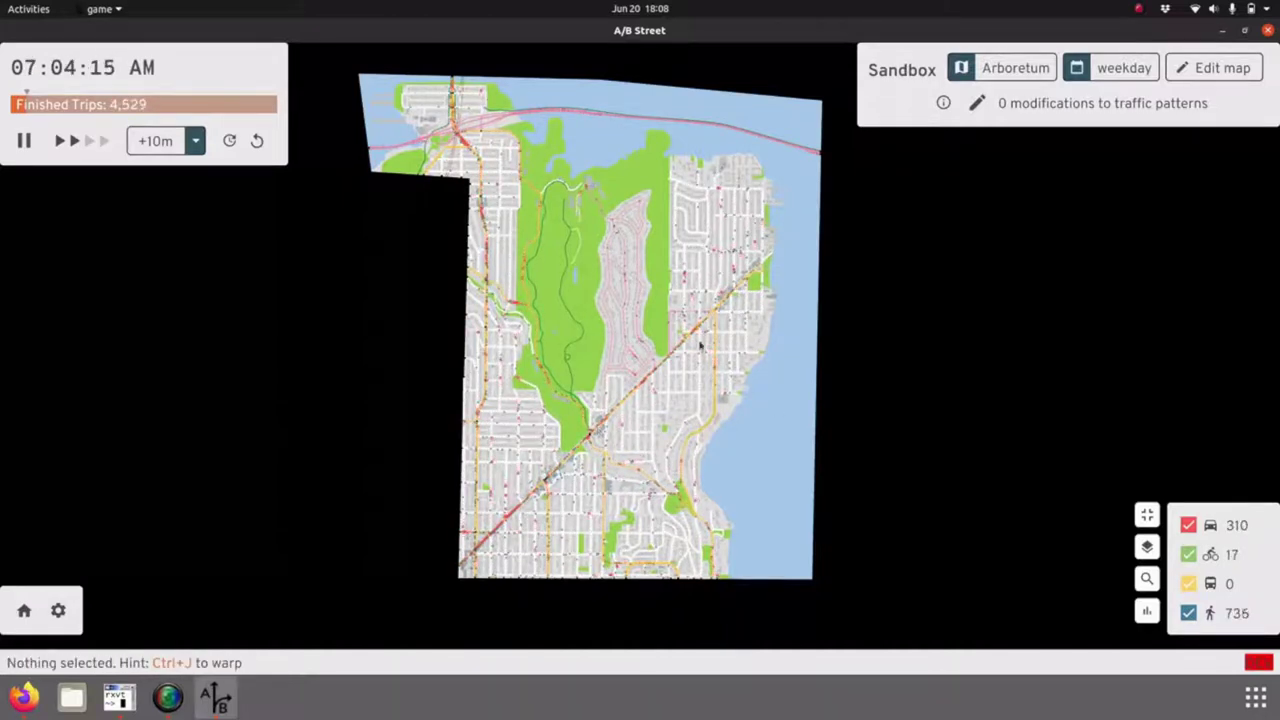
scroll(700, 345, up, 10)
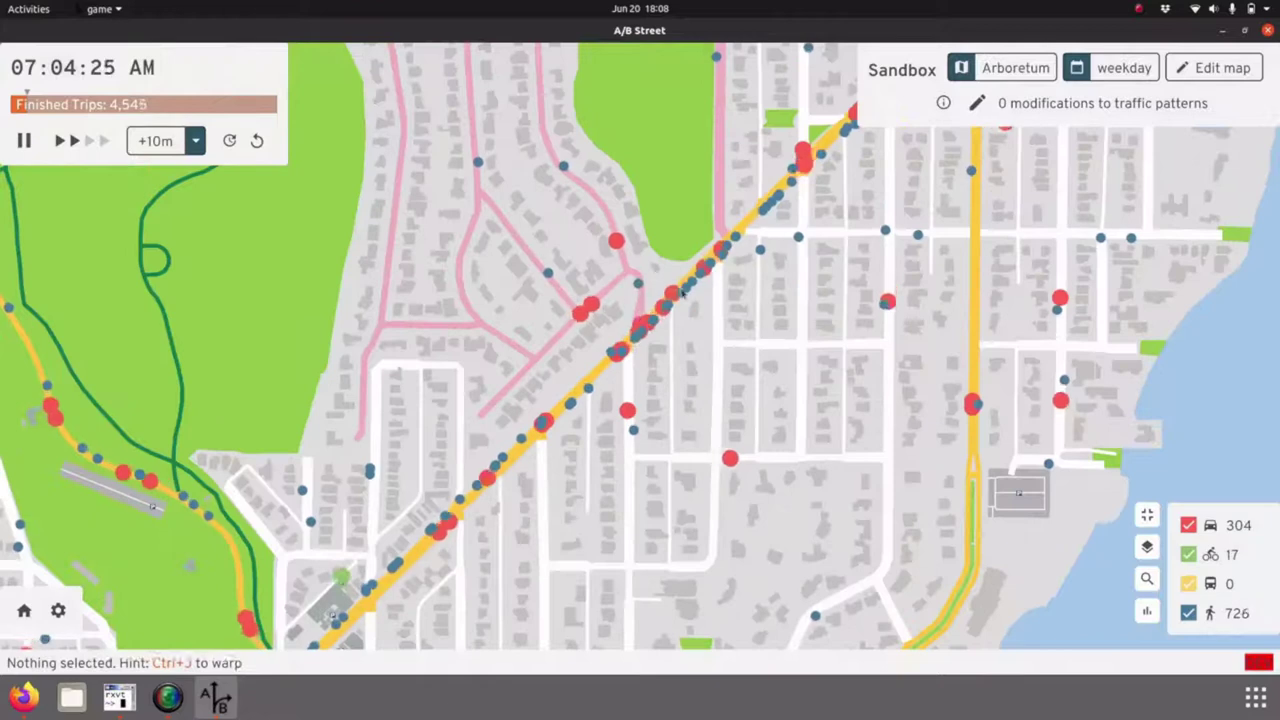
scroll(682, 292, up, 6)
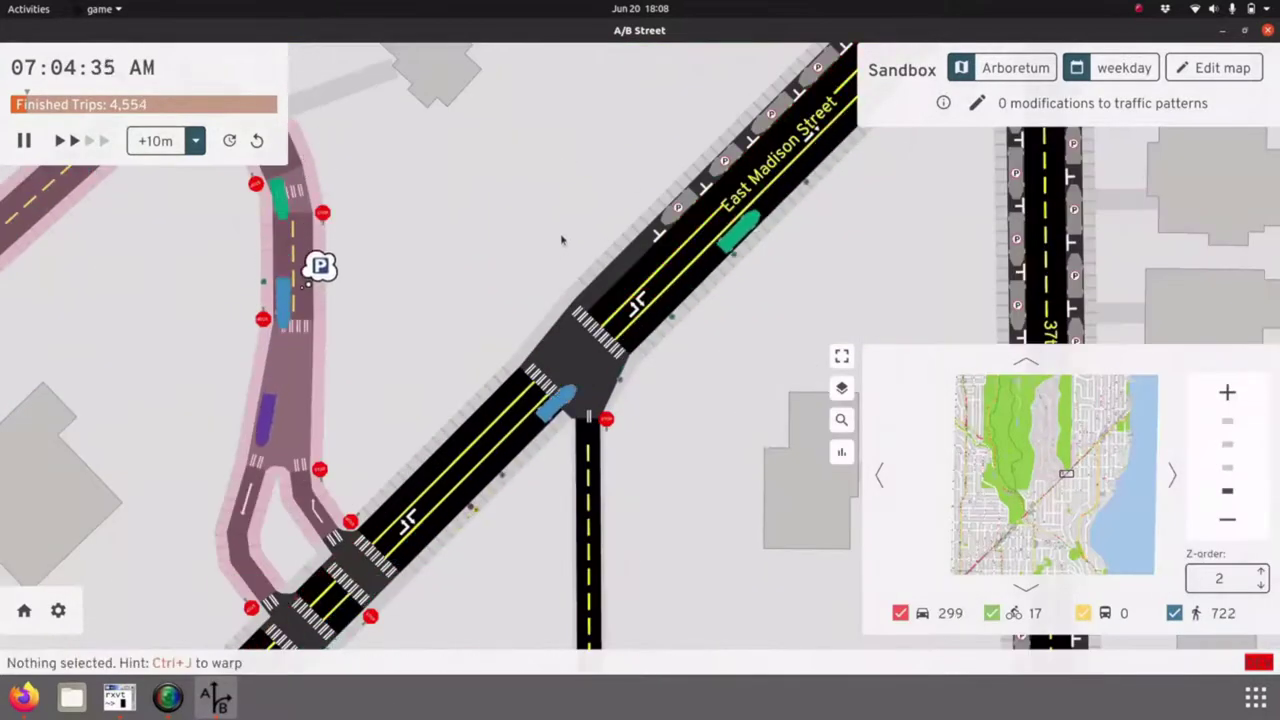
scroll(561, 240, down, 2)
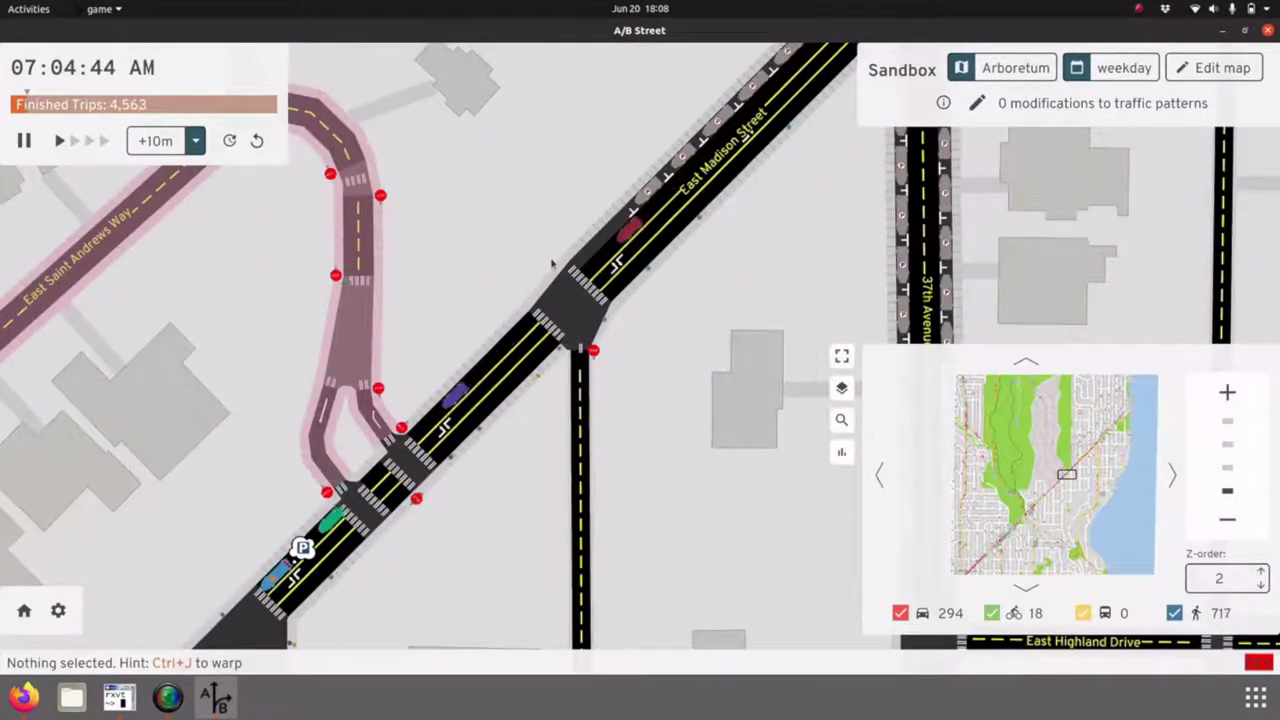
scroll(466, 349, up, 3)
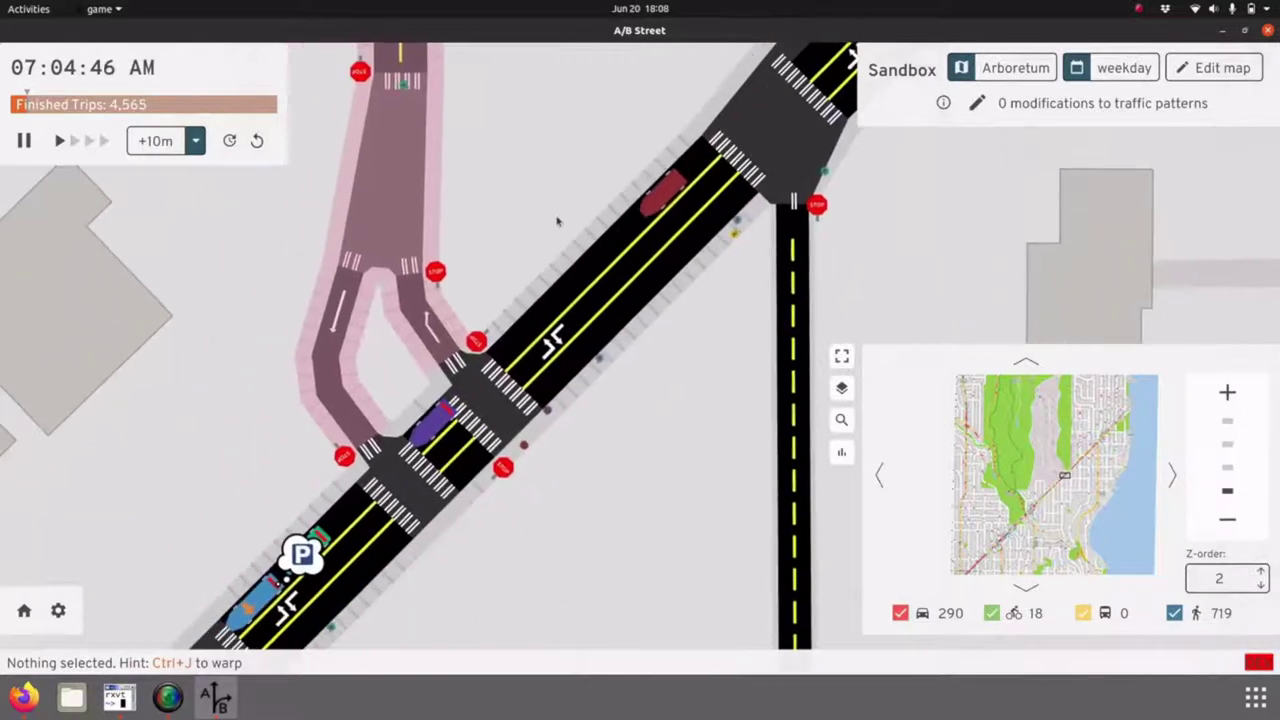
drag(189, 502, 391, 243)
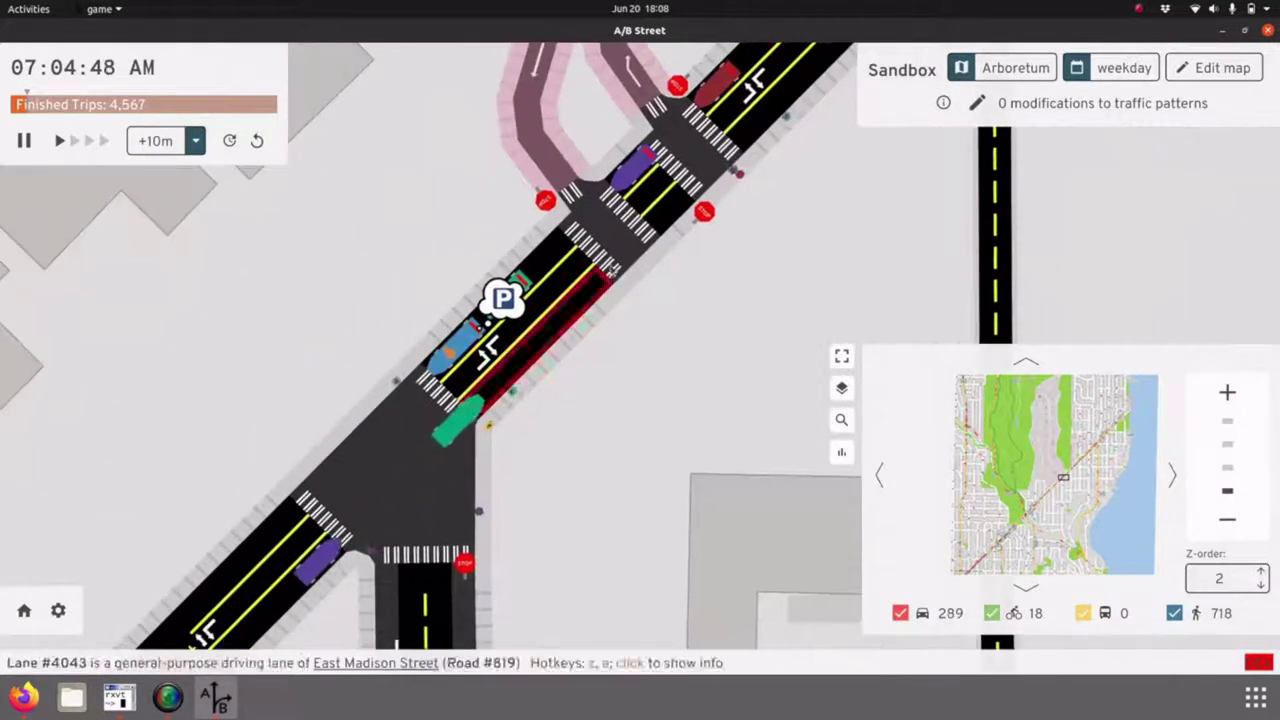
drag(652, 480, 708, 313)
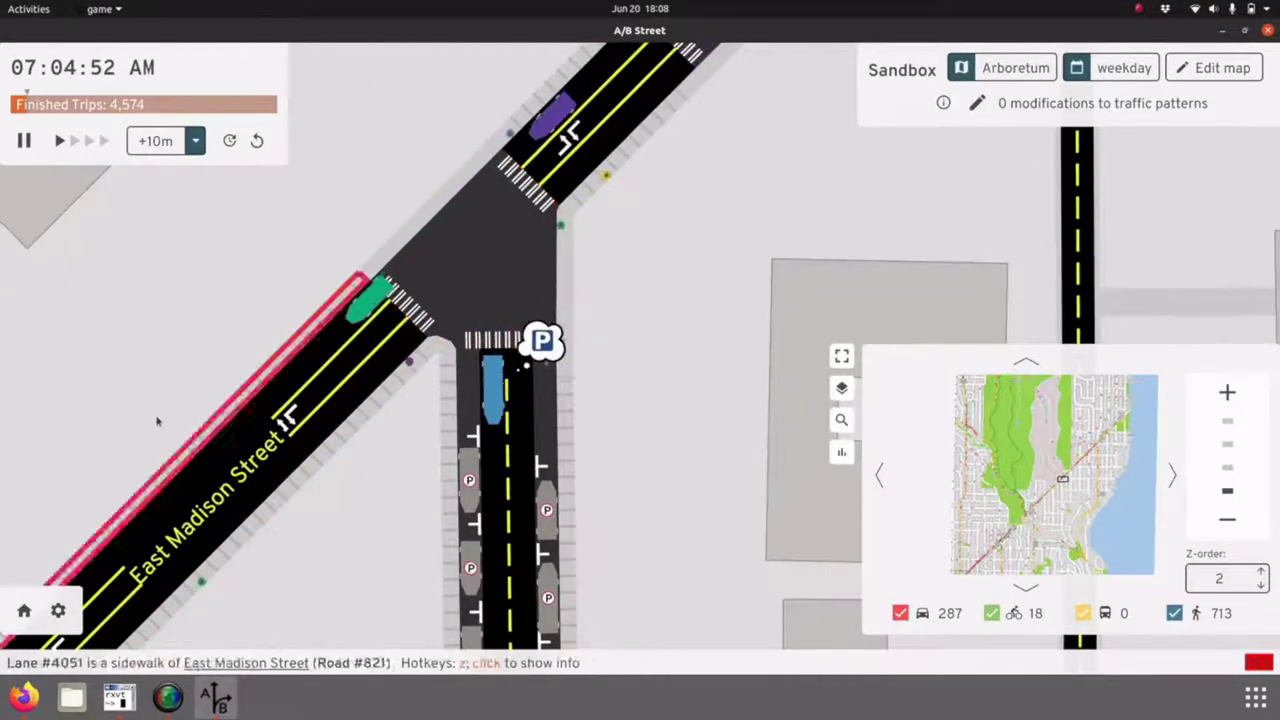
drag(170, 356, 546, 249)
Step: Survey the simulated traffic along the whole East Madison Street corridor and the surrounding neighbourhood streets
scroll(546, 249, down, 4)
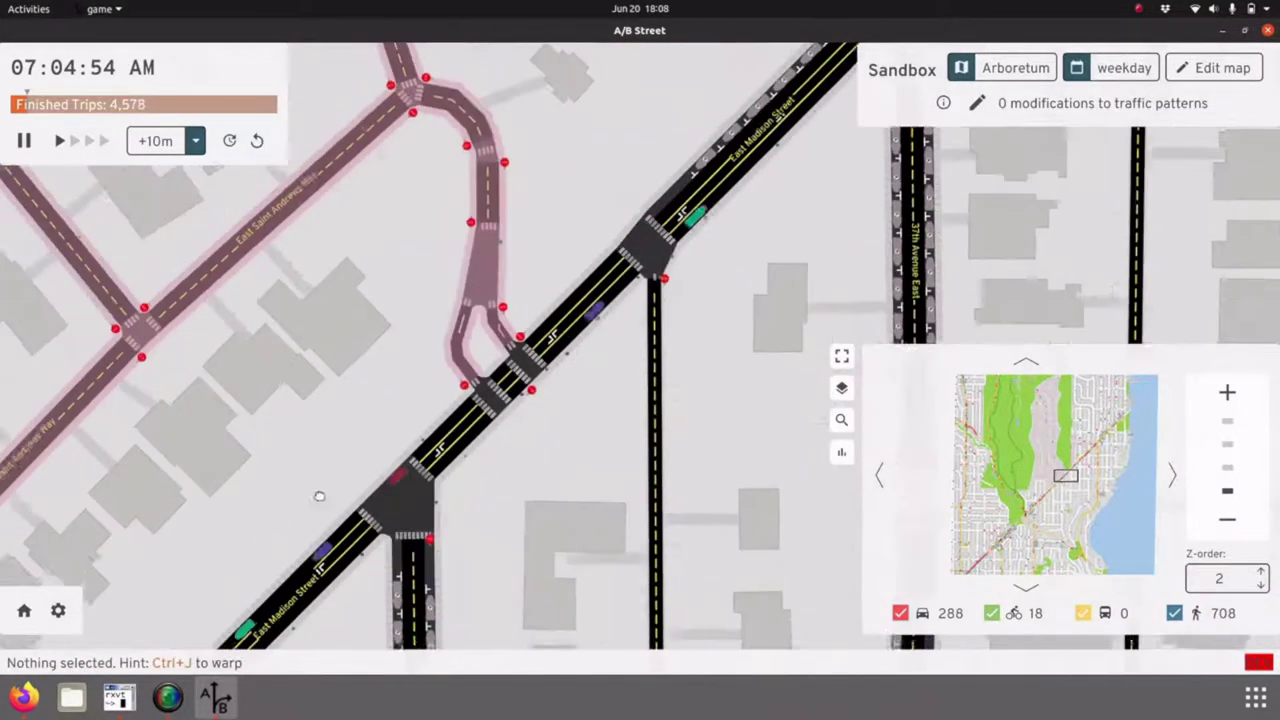
drag(319, 496, 306, 516)
scroll(576, 229, down, 5)
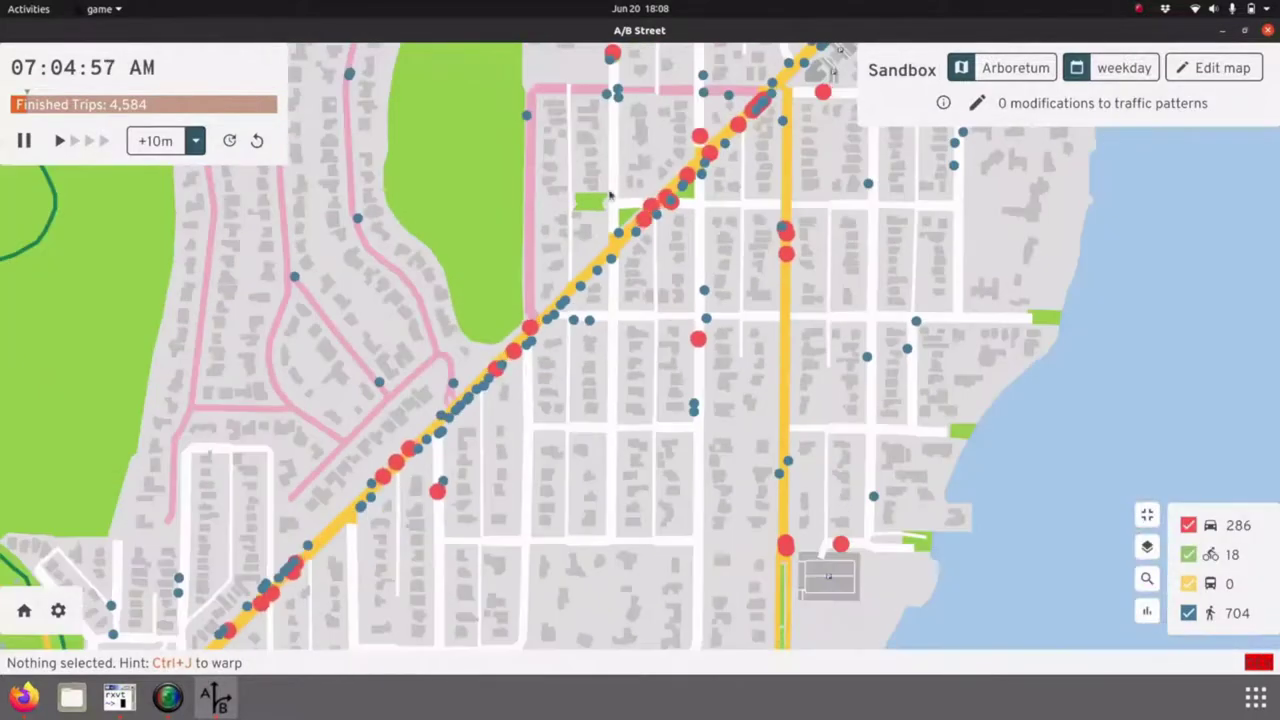
drag(609, 195, 556, 359)
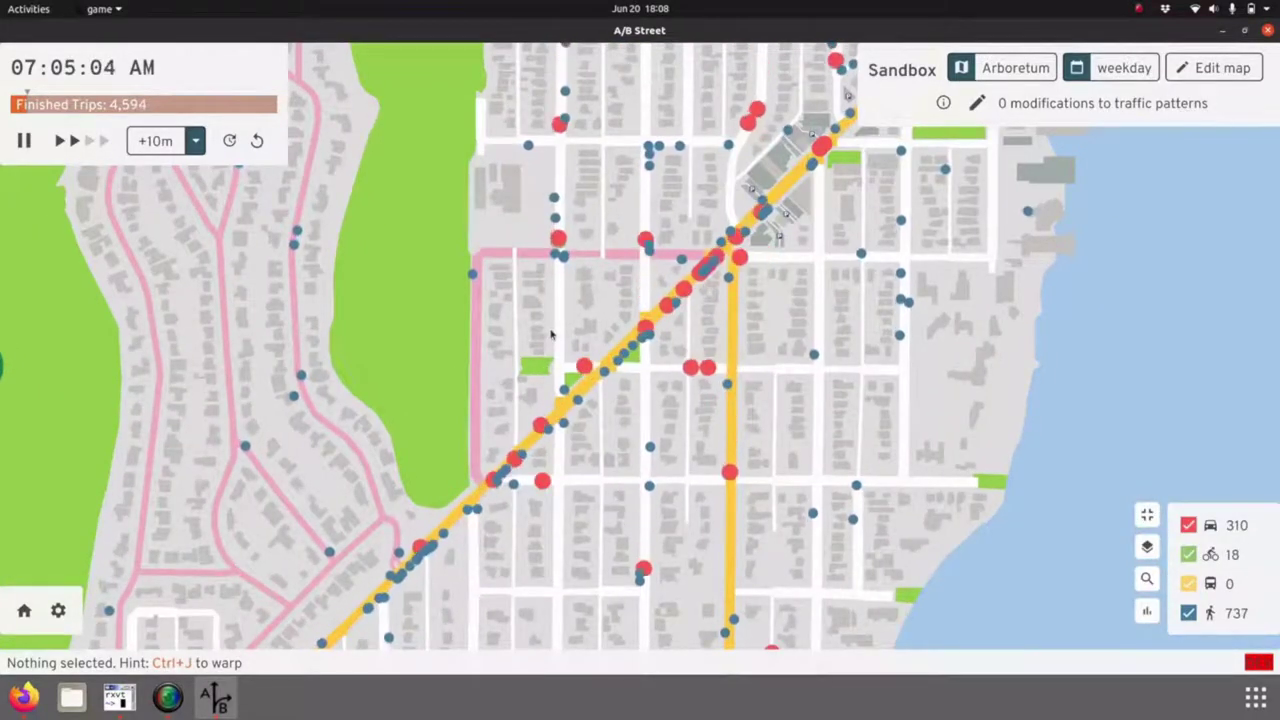
scroll(586, 318, down, 4)
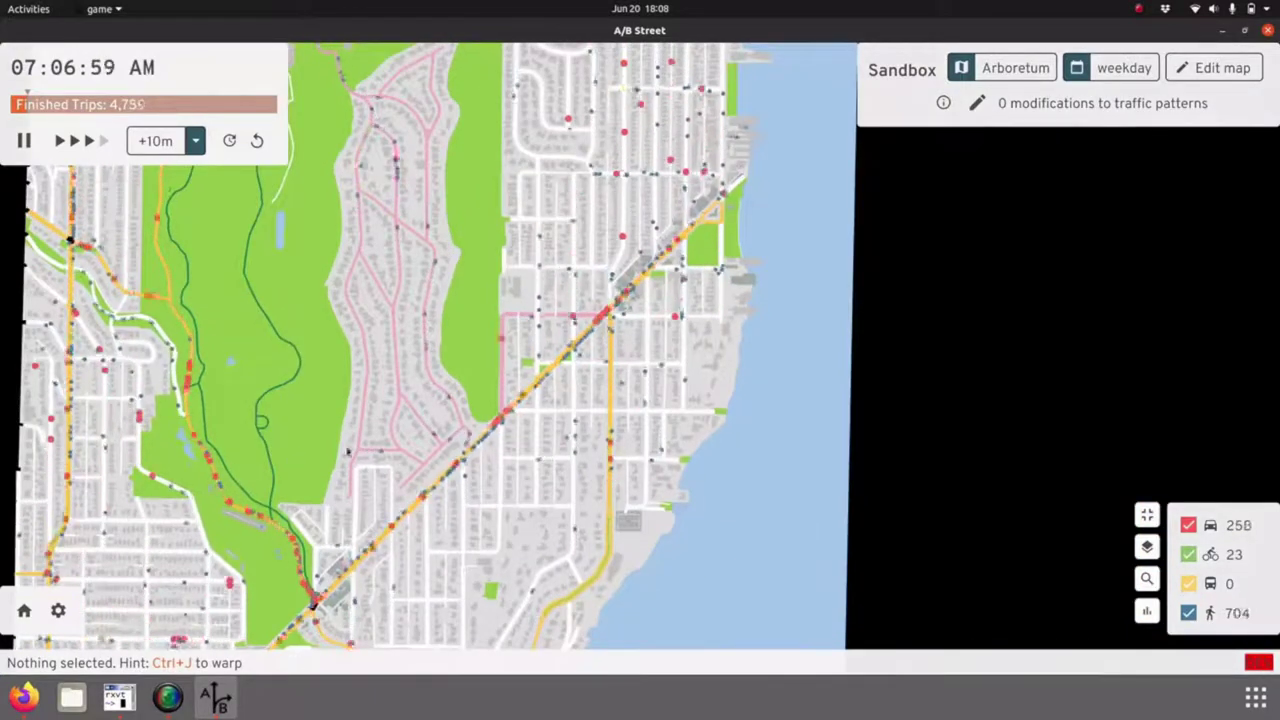
scroll(524, 326, up, 5)
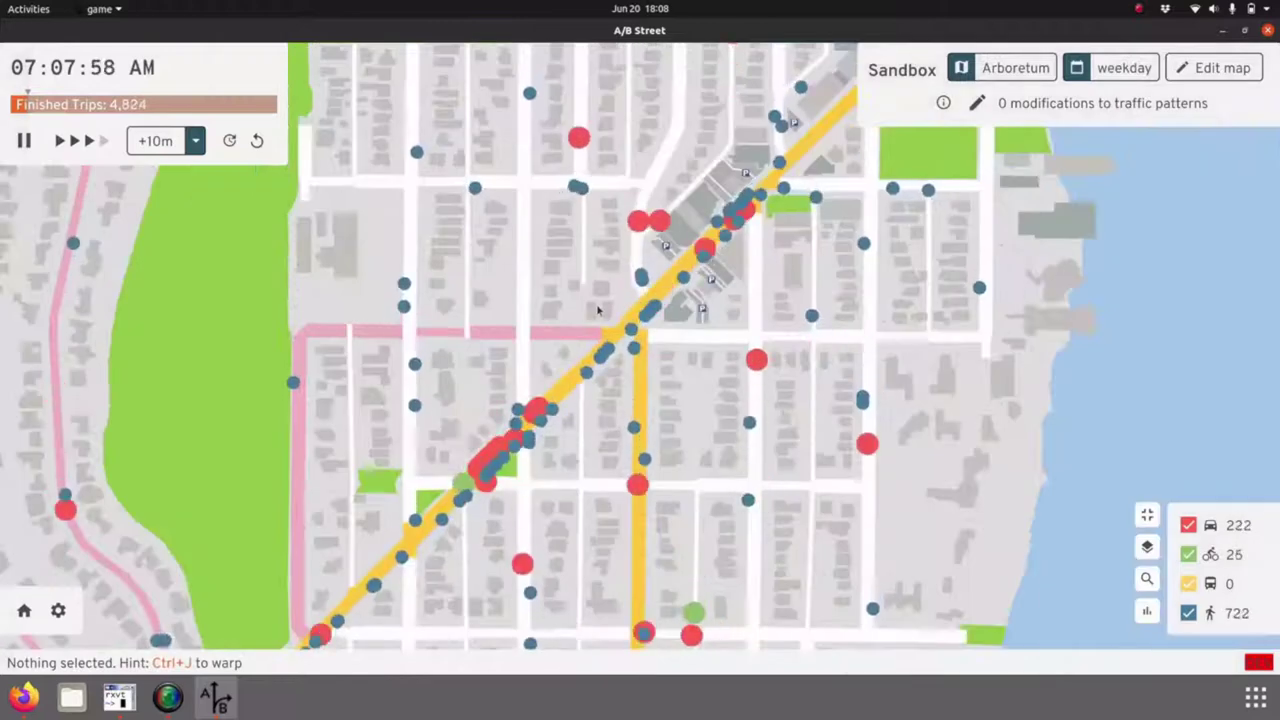
key(space)
key(space)
scroll(655, 275, down, 6)
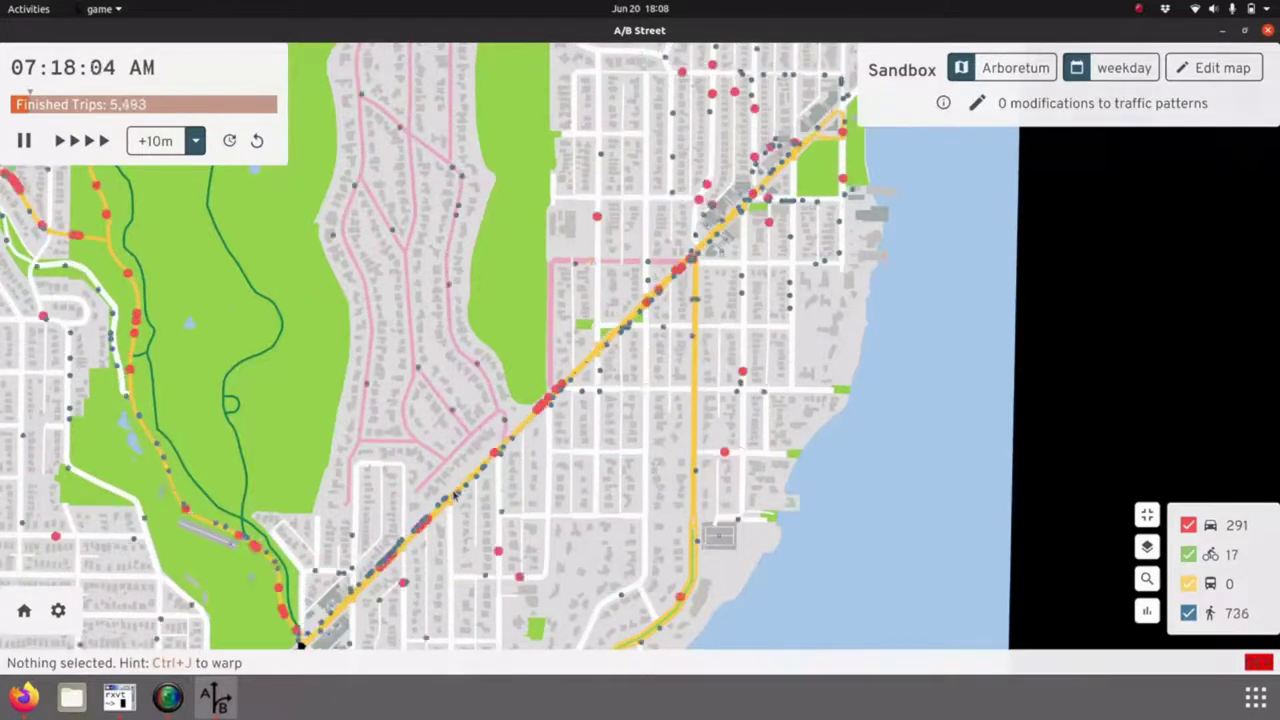
Step: Pause the simulation and open the trip details of a cyclist on East Madison Street near 41st Avenue East
key(space)
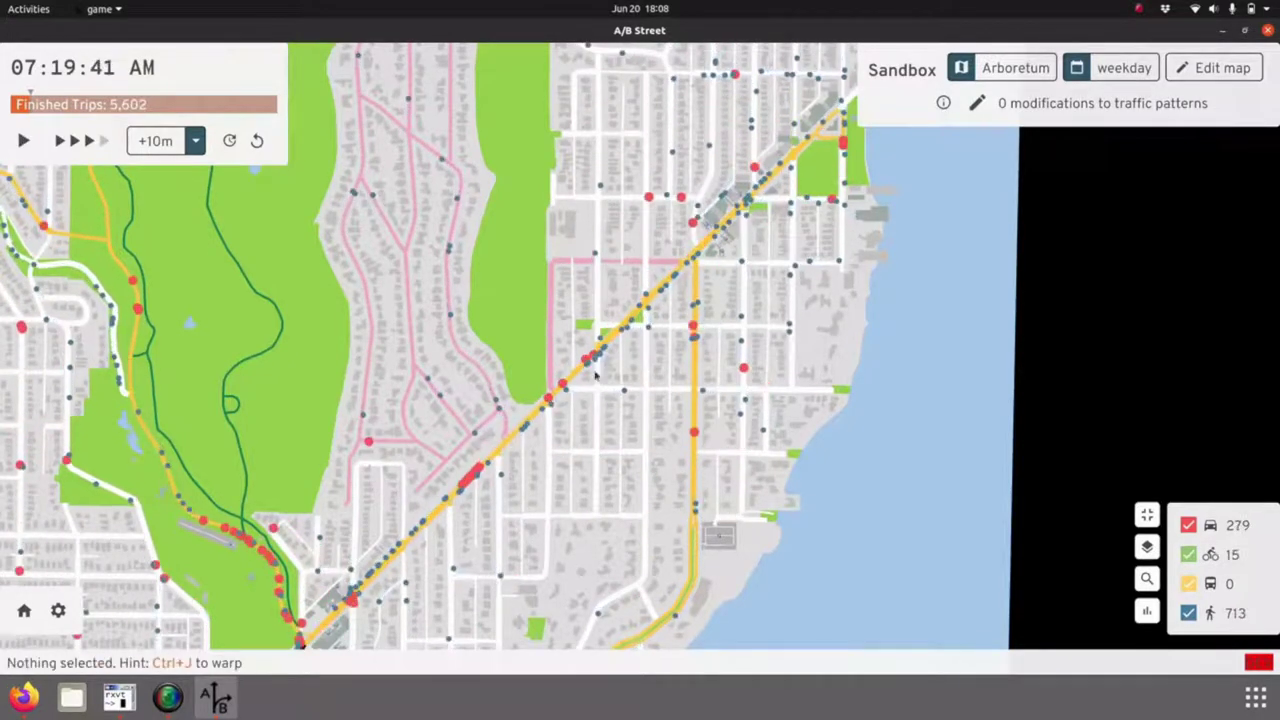
scroll(783, 163, up, 5)
key(space)
scroll(783, 163, up, 8)
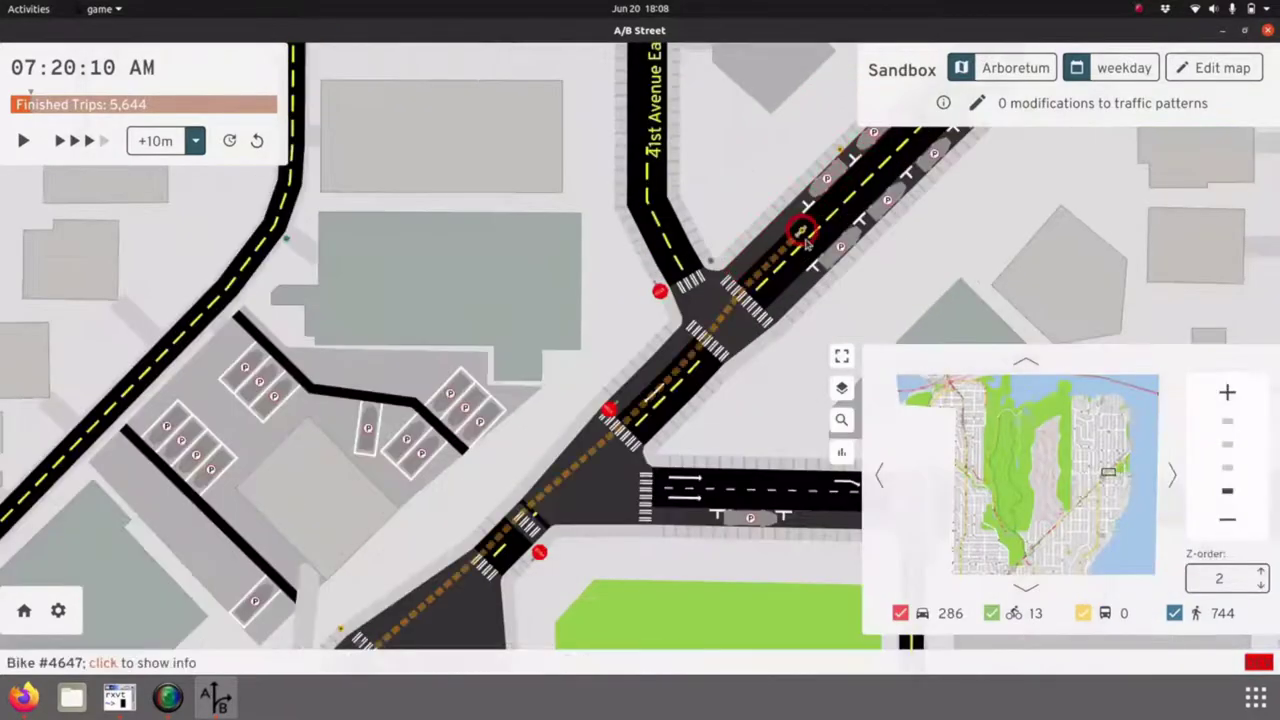
click(804, 236)
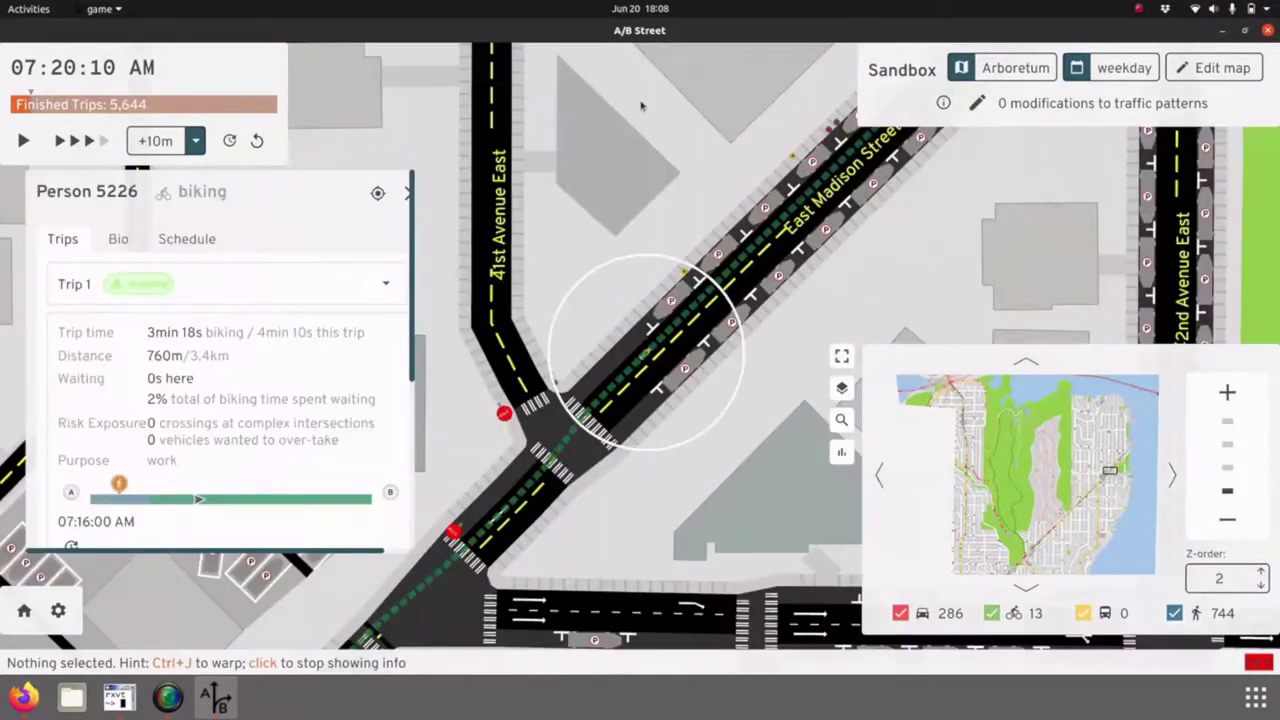
Step: Follow the cyclist's trip along East Madison Street with the simulation running, pausing near East Galer Street and closing the trip details
key(space)
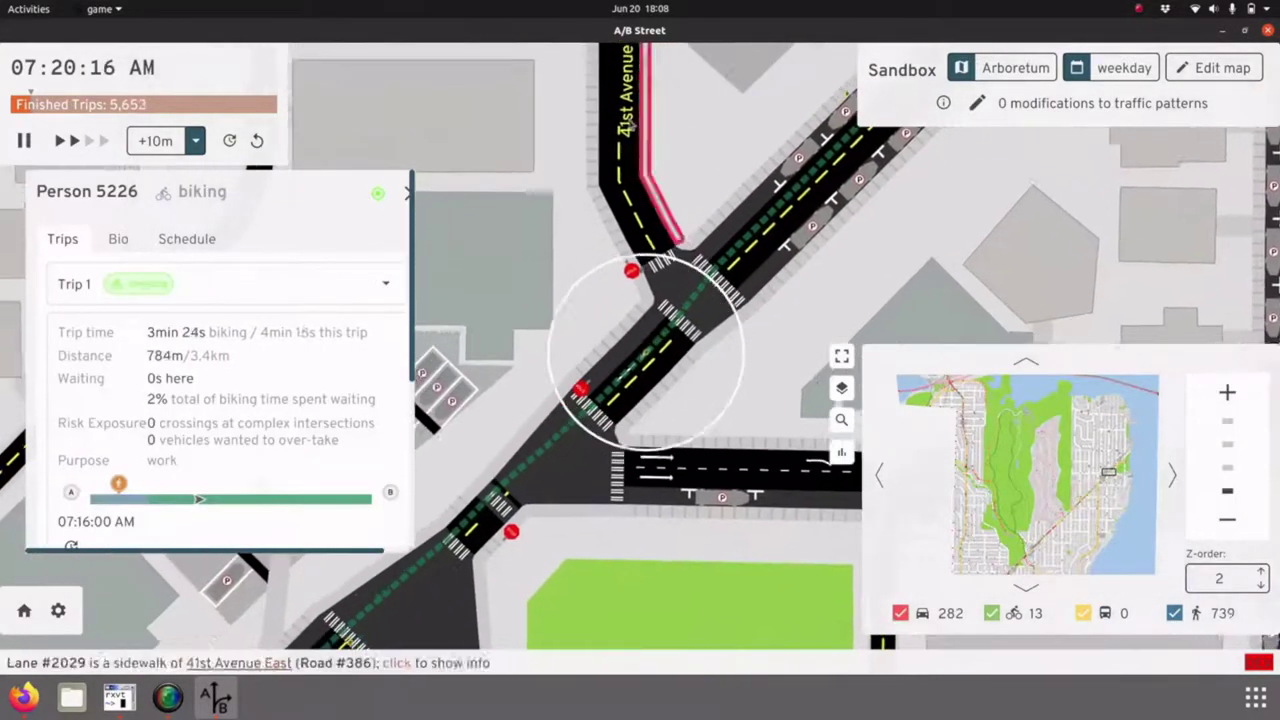
scroll(730, 335, down, 8)
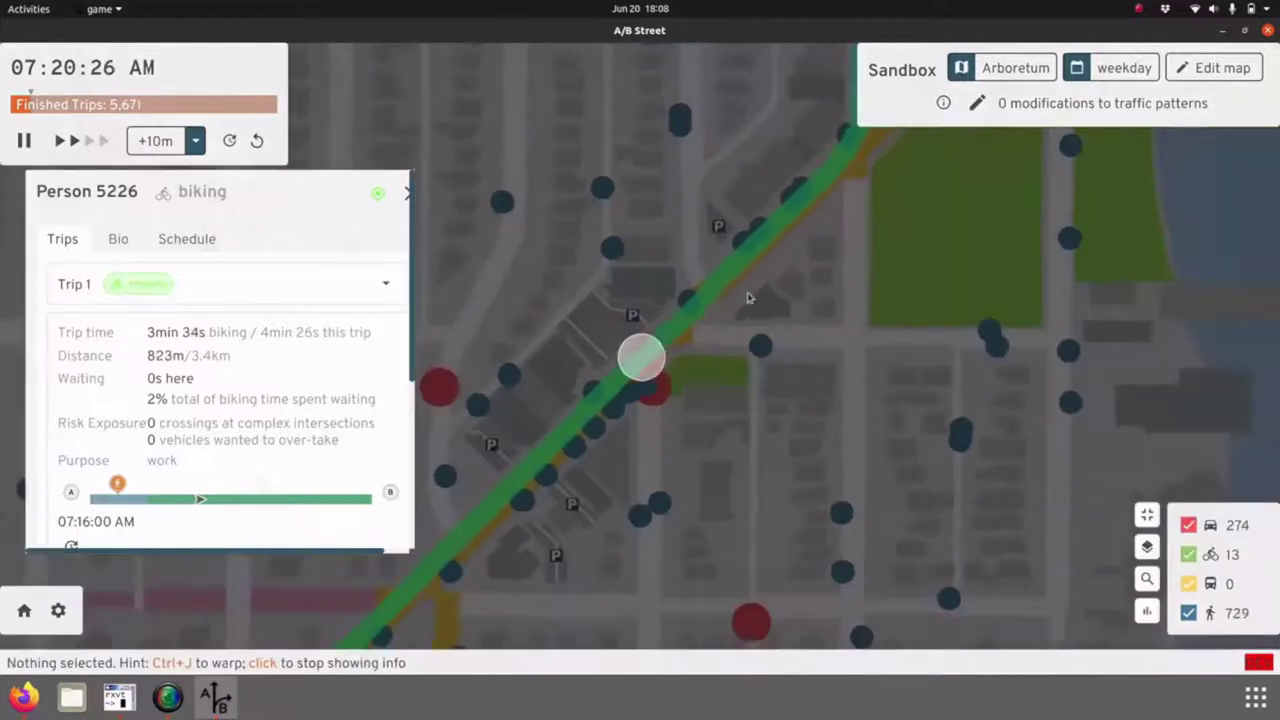
scroll(754, 291, down, 5)
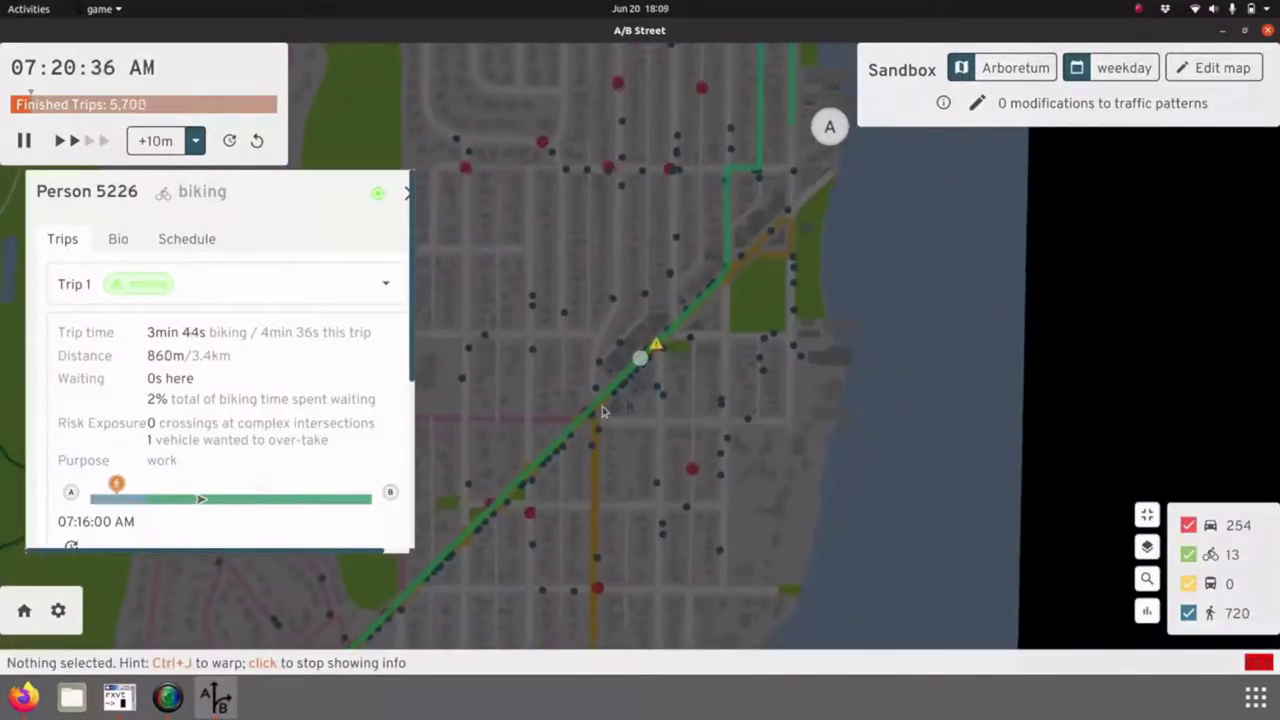
scroll(603, 411, up, 10)
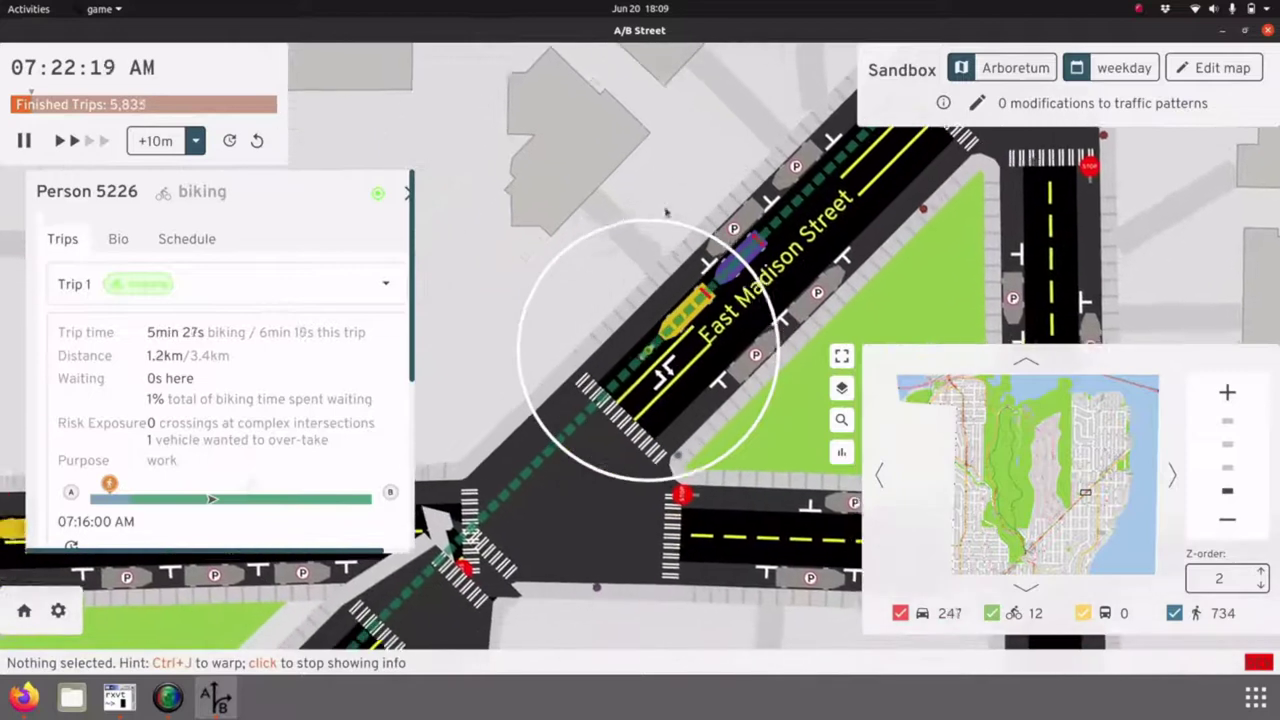
key(space)
click(699, 188)
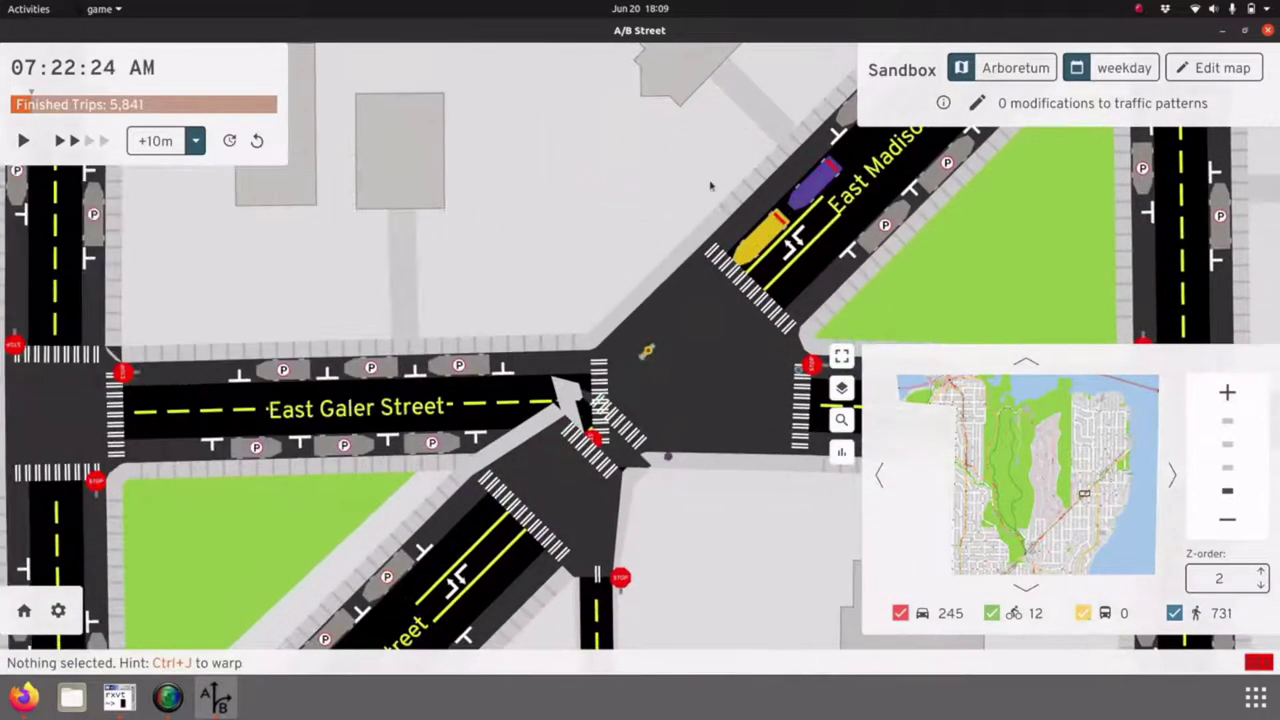
Step: Show the Steep streets layer and examine the inclines along East Madison Street and its side streets
key(l)
key(s)
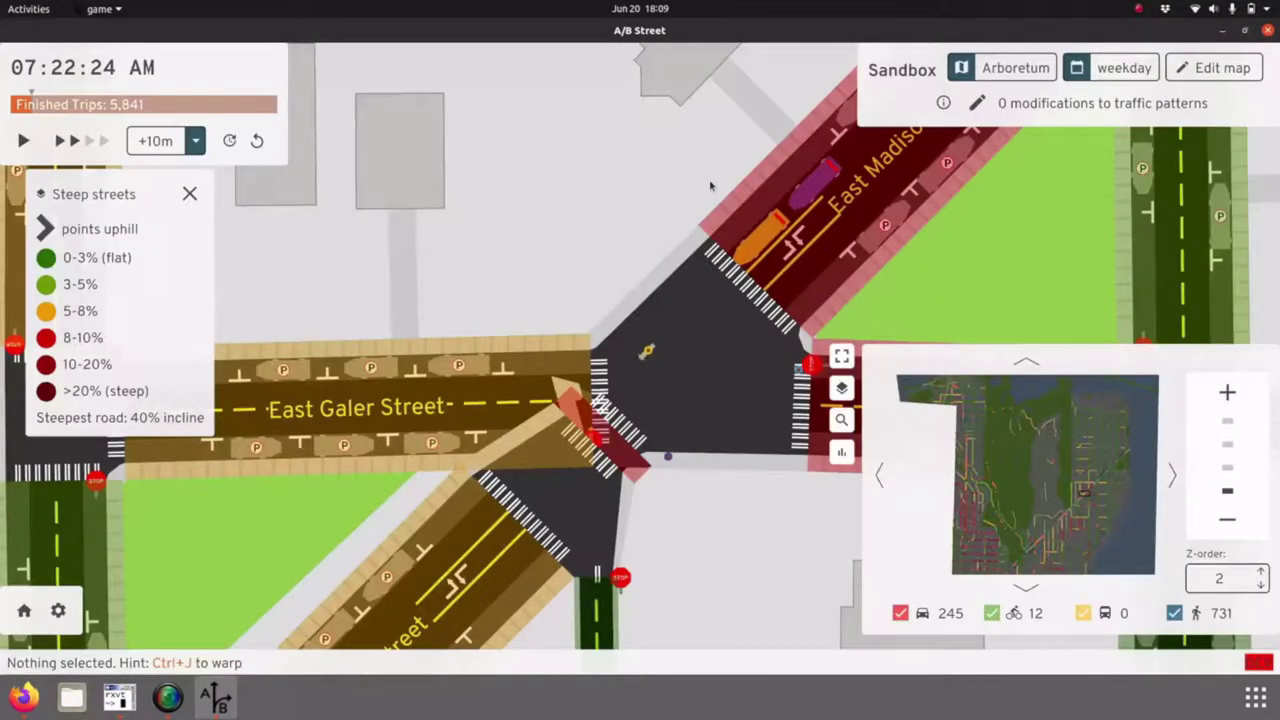
scroll(686, 199, down, 10)
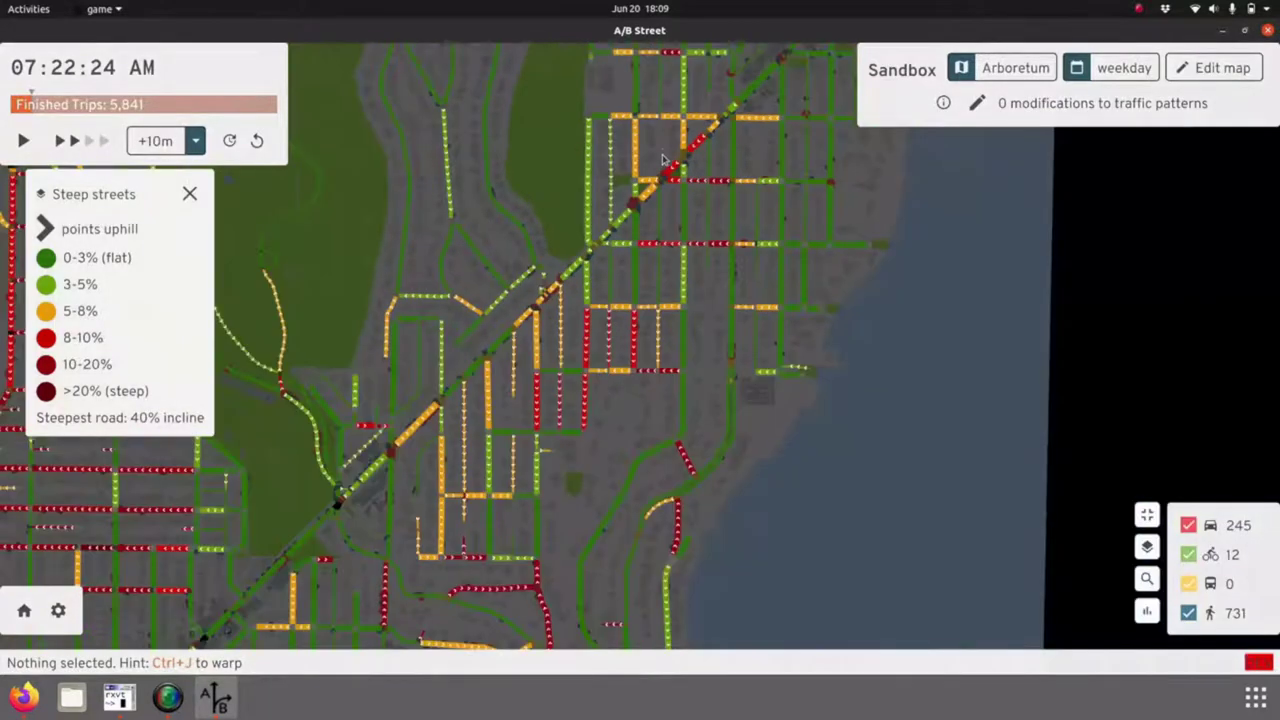
scroll(789, 170, up, 3)
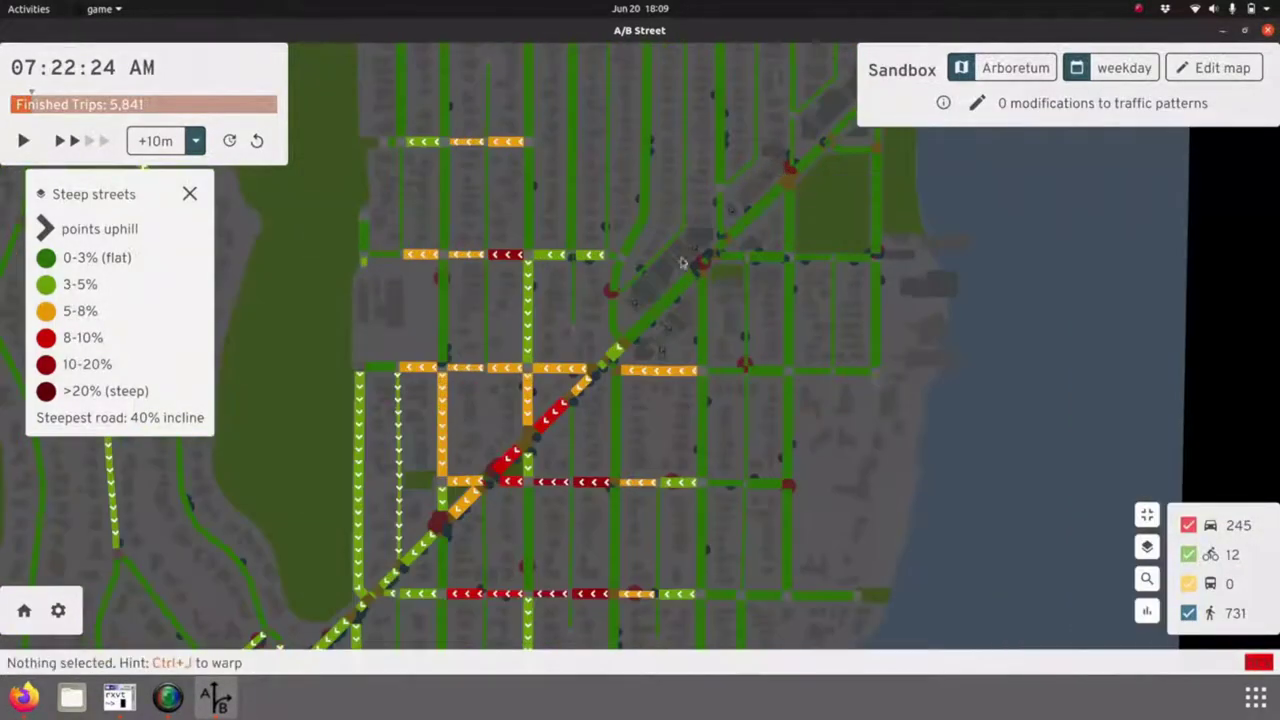
scroll(565, 408, up, 2)
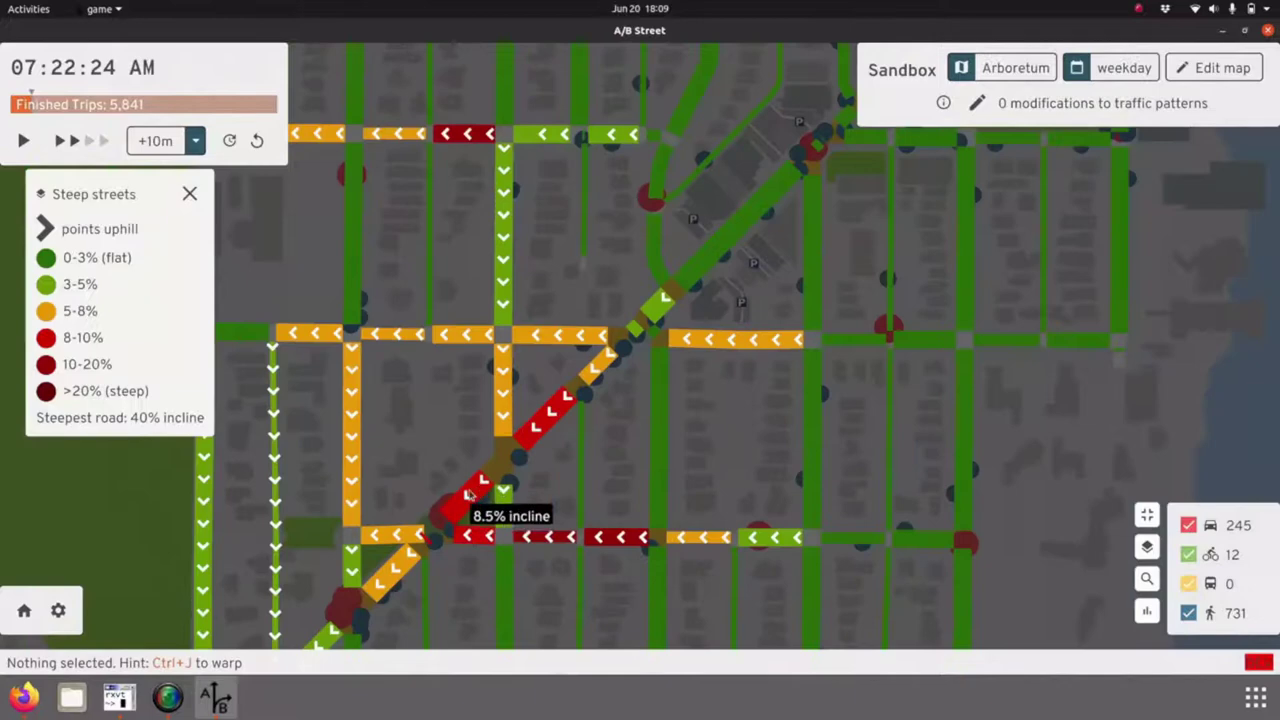
drag(466, 495, 830, 110)
scroll(523, 404, down, 3)
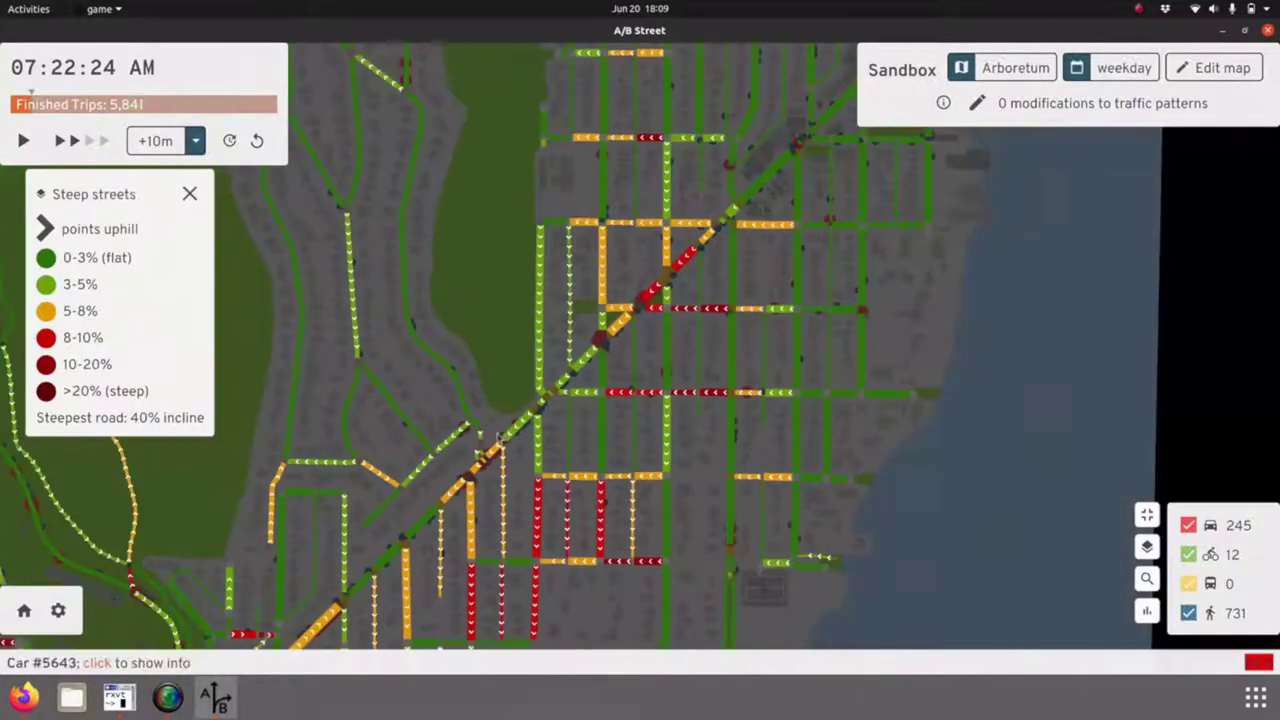
drag(523, 404, 743, 200)
scroll(573, 433, up, 2)
scroll(574, 432, up, 1)
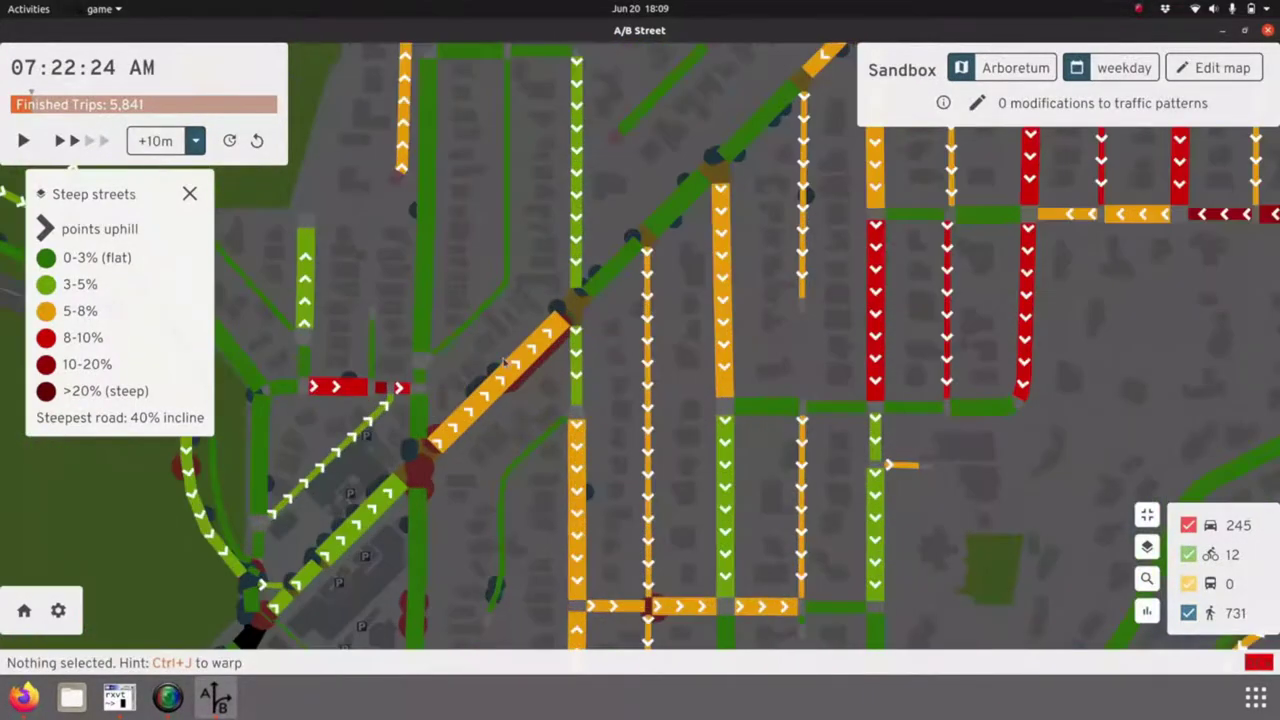
Step: Switch to the Elevation layer and inspect the contours and elevations around the East Madison Street corridor
key(l)
key(v)
scroll(501, 242, down, 5)
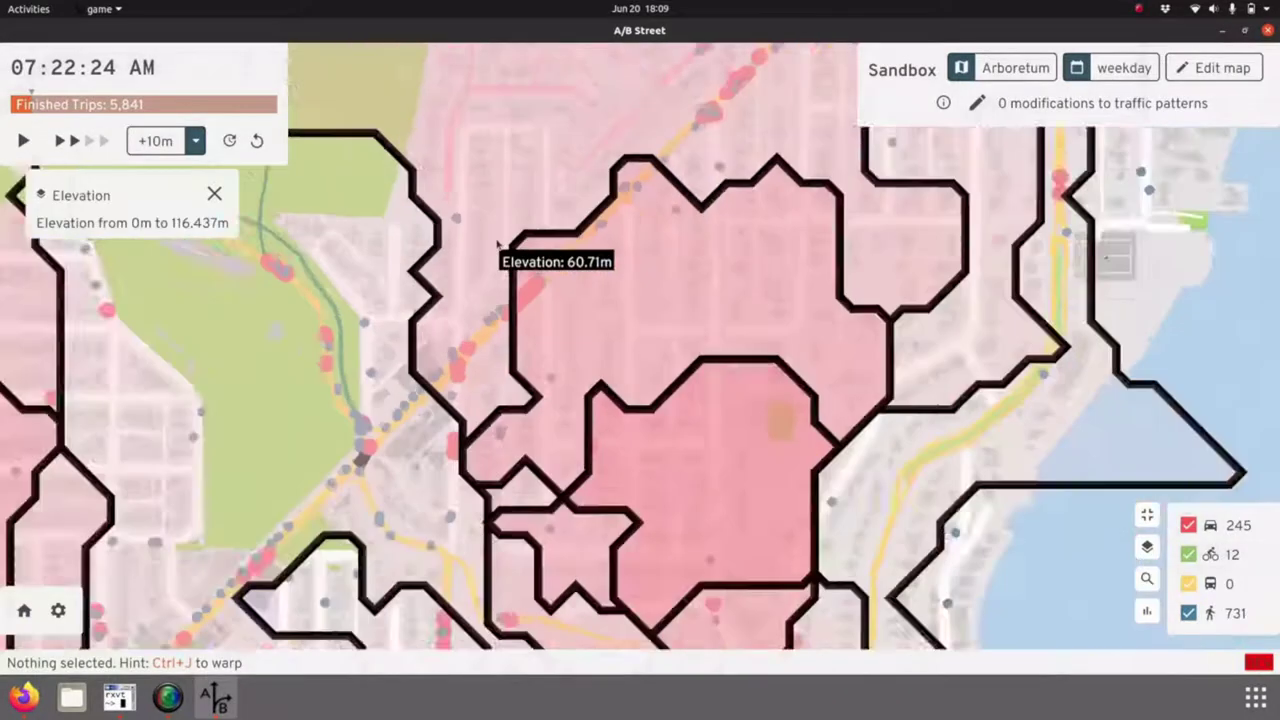
drag(504, 222, 507, 322)
scroll(510, 262, up, 2)
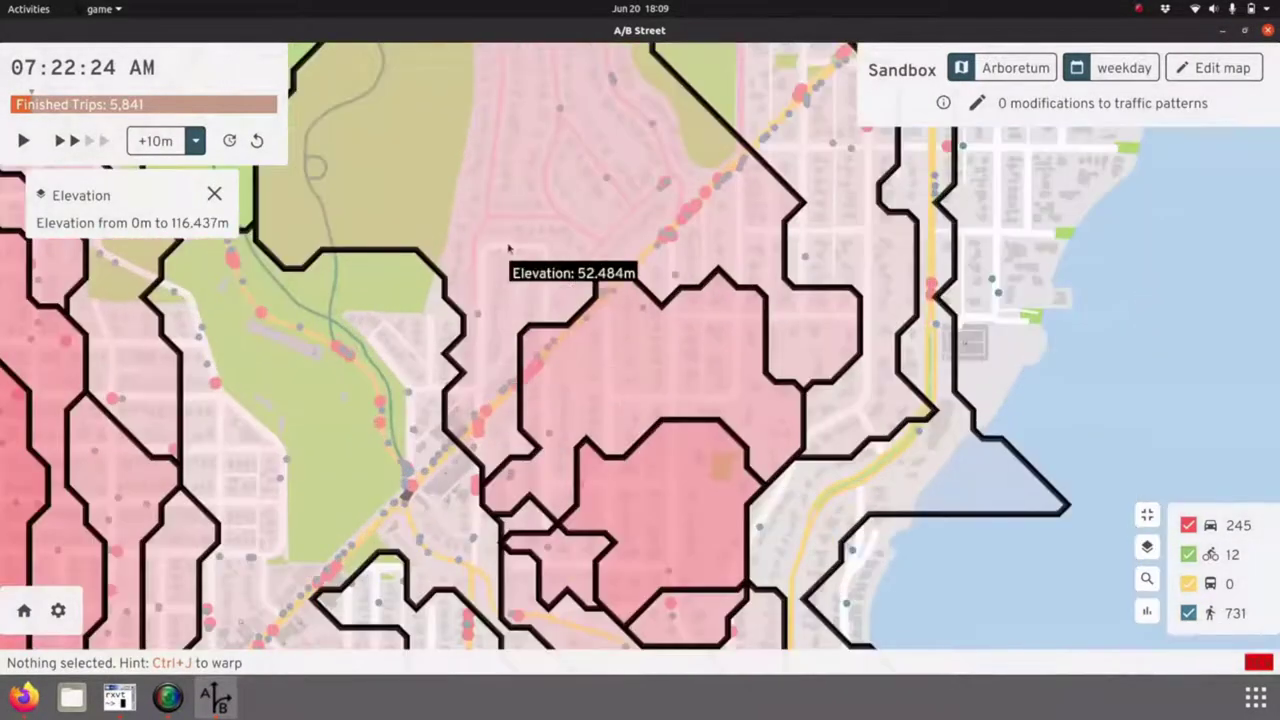
scroll(324, 466, down, 1)
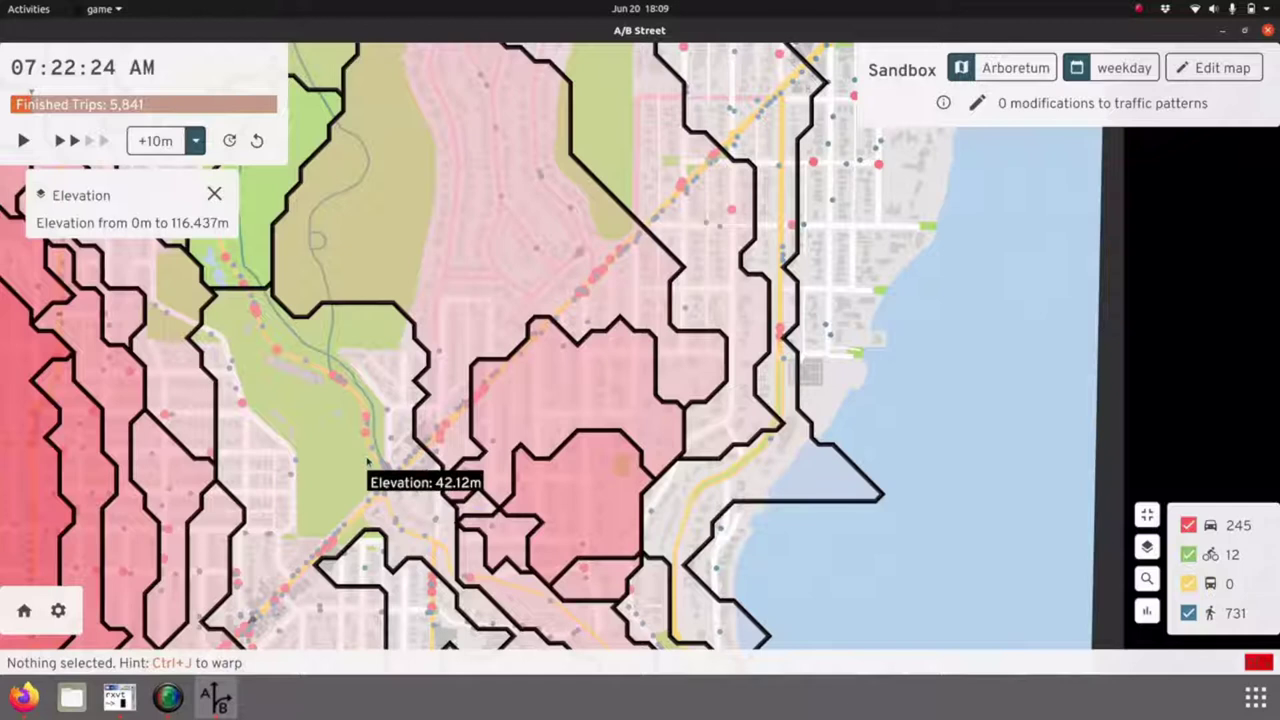
scroll(730, 250, up, 1)
drag(563, 376, 537, 300)
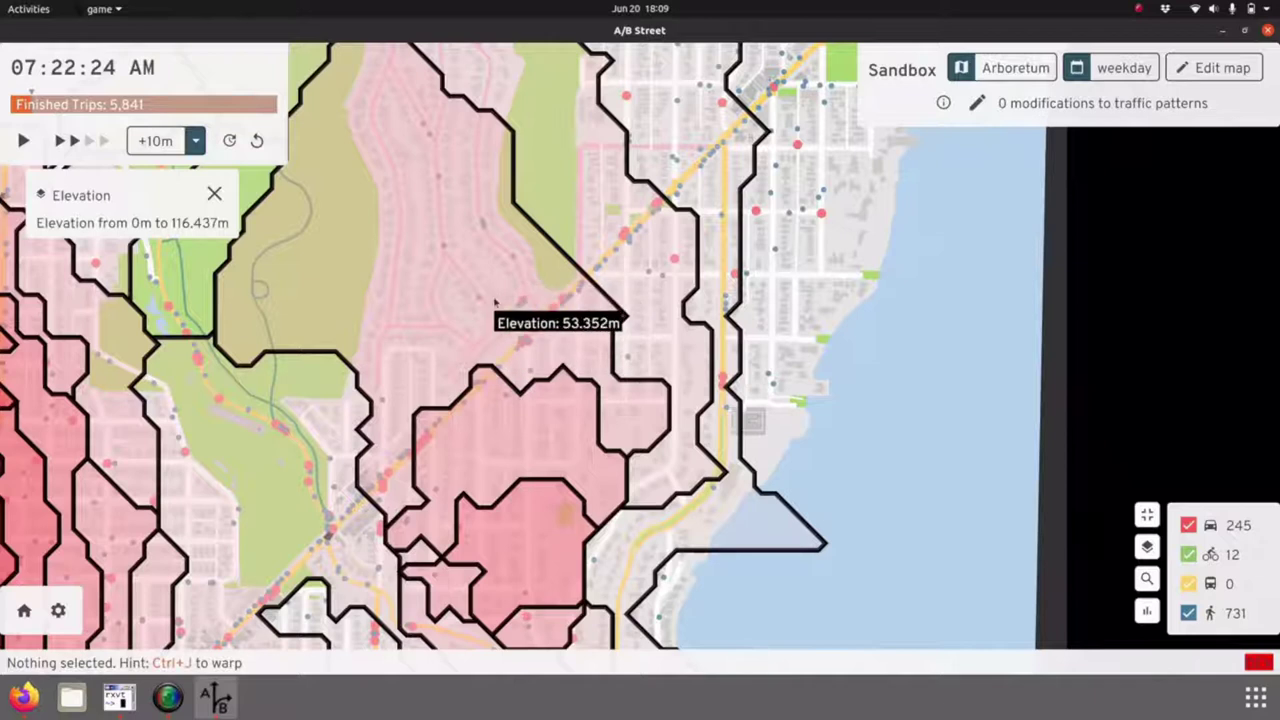
Step: Remove the Elevation layer and resume the simulation to examine traffic across the northern part of the map
key(l)
key(n)
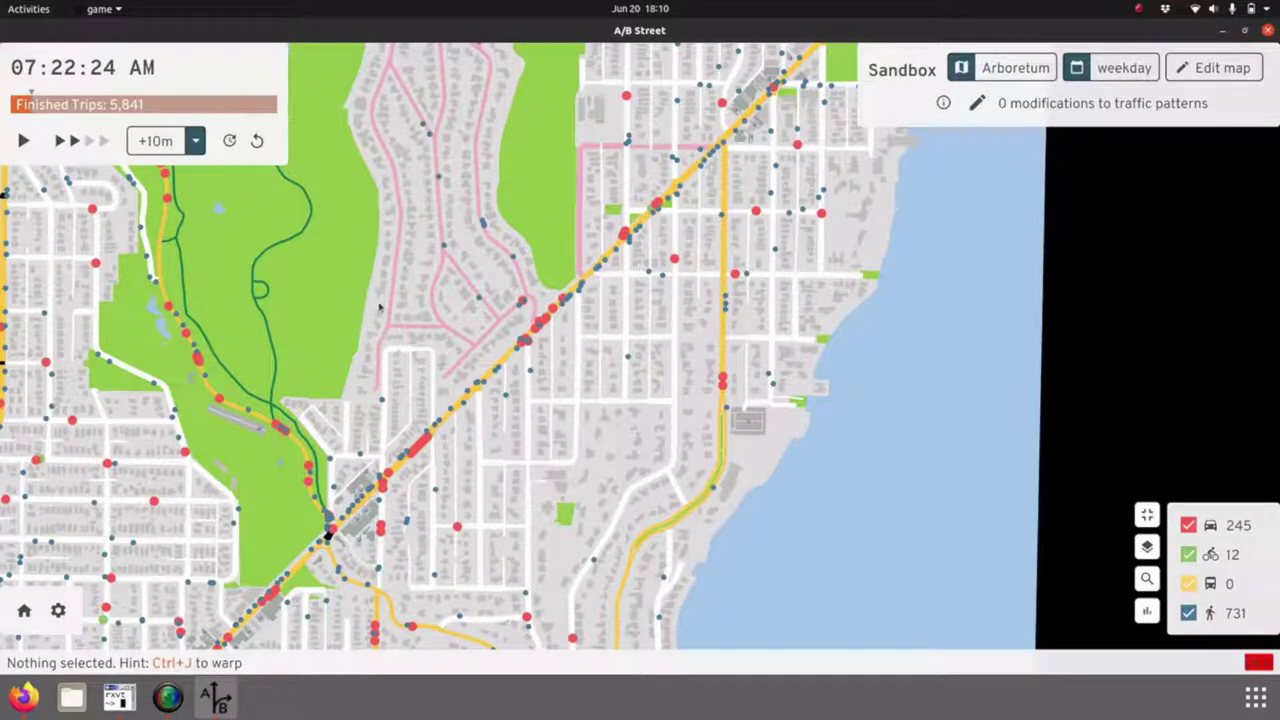
key(space)
scroll(506, 258, down, 3)
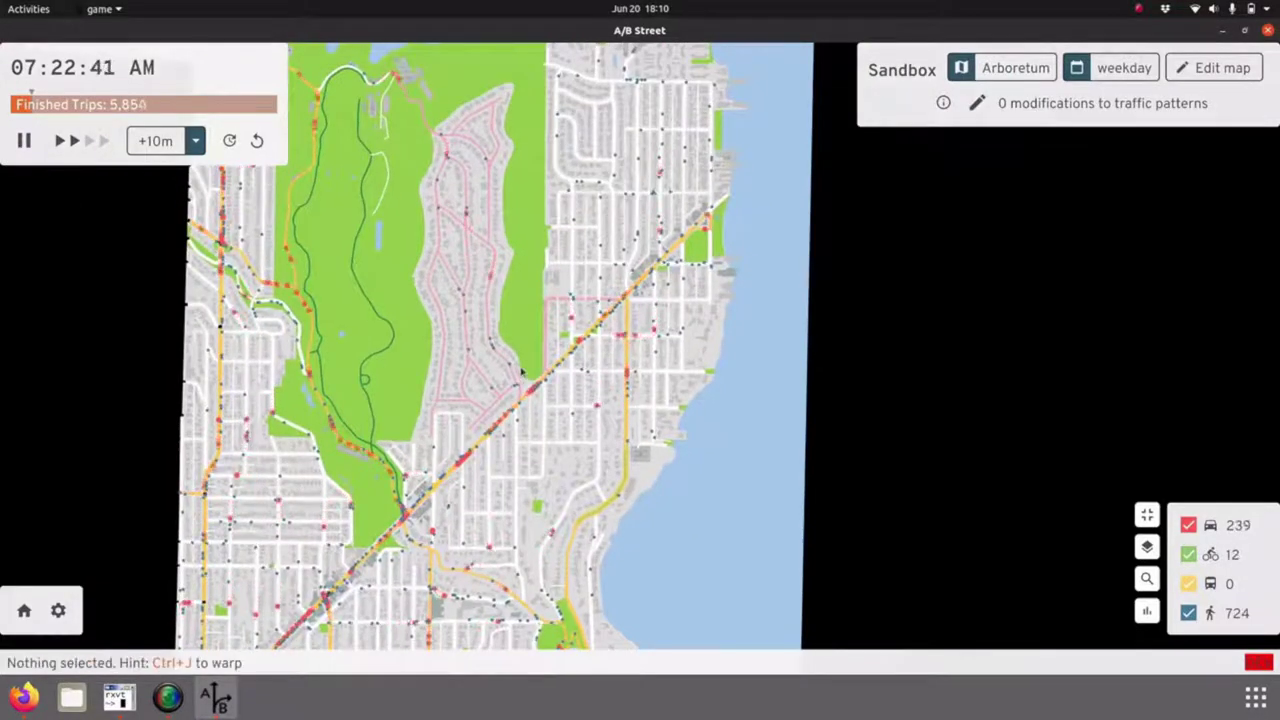
scroll(528, 376, up, 2)
drag(690, 104, 691, 251)
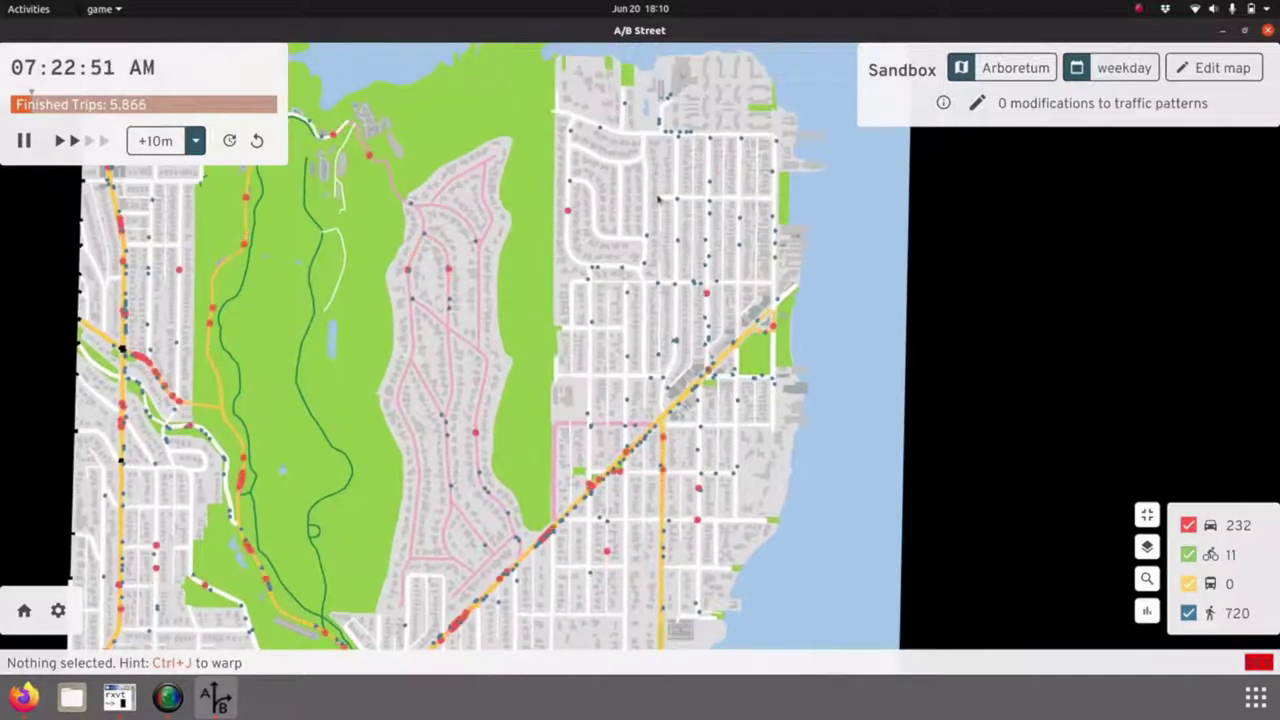
scroll(485, 205, down, 5)
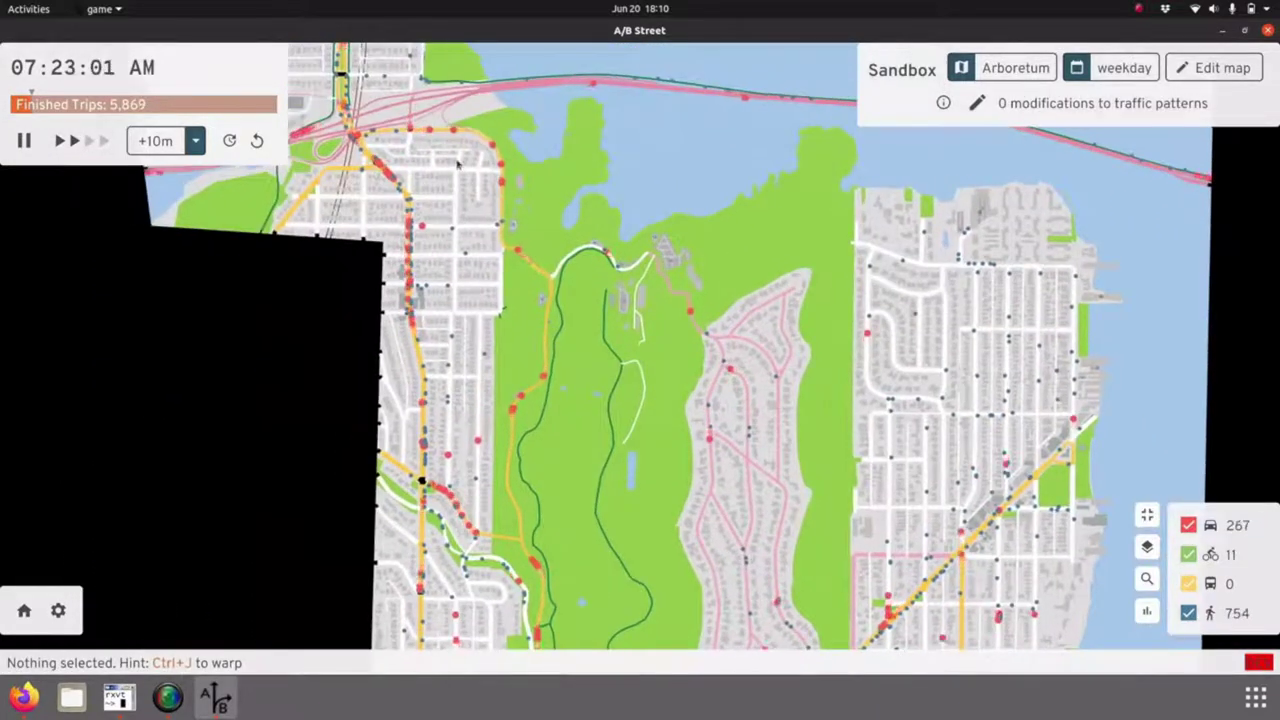
Step: Examine the running traffic around the park, the Broadmoor neighbourhood, East Madison Street and the northern freeway
drag(627, 496, 418, 130)
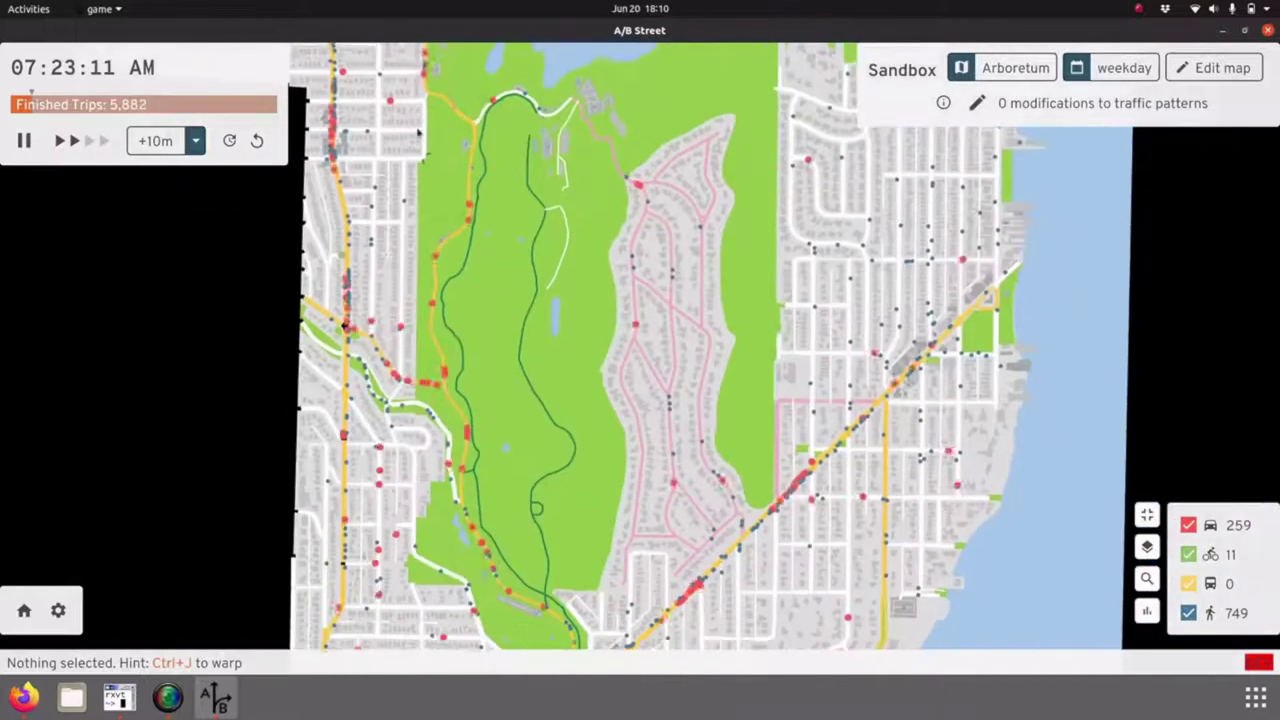
drag(668, 624, 640, 357)
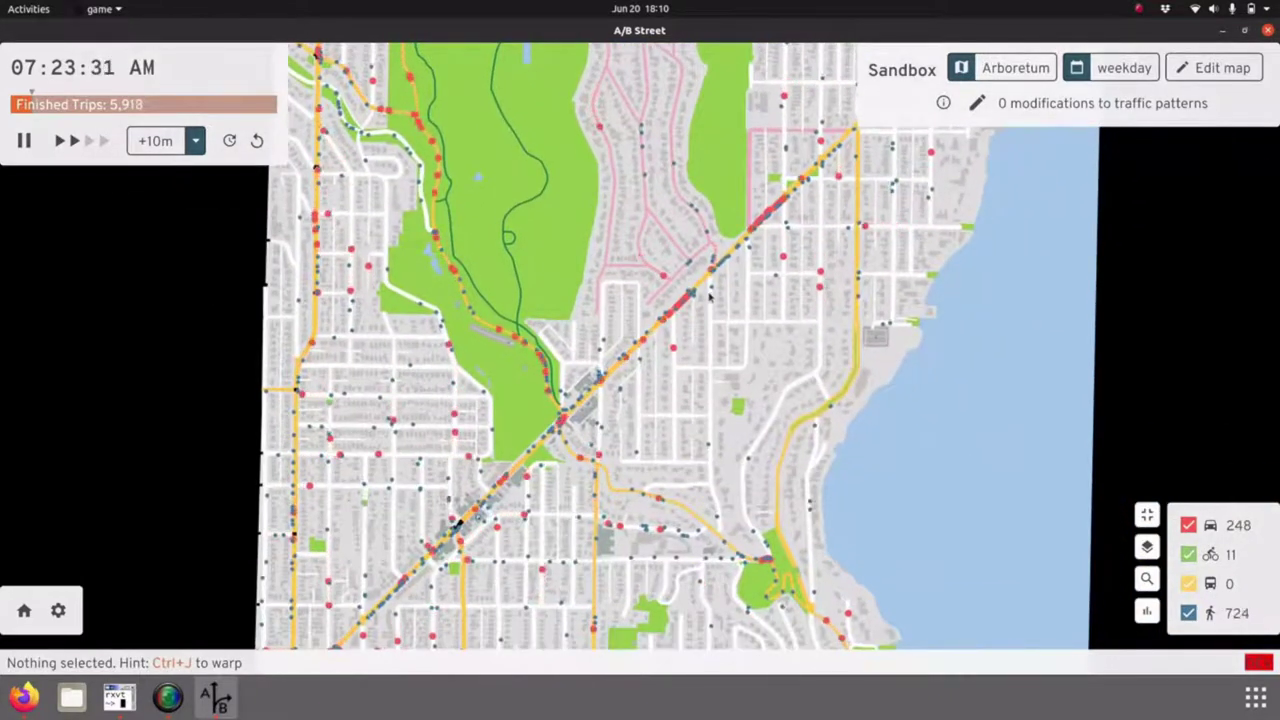
drag(672, 134, 565, 354)
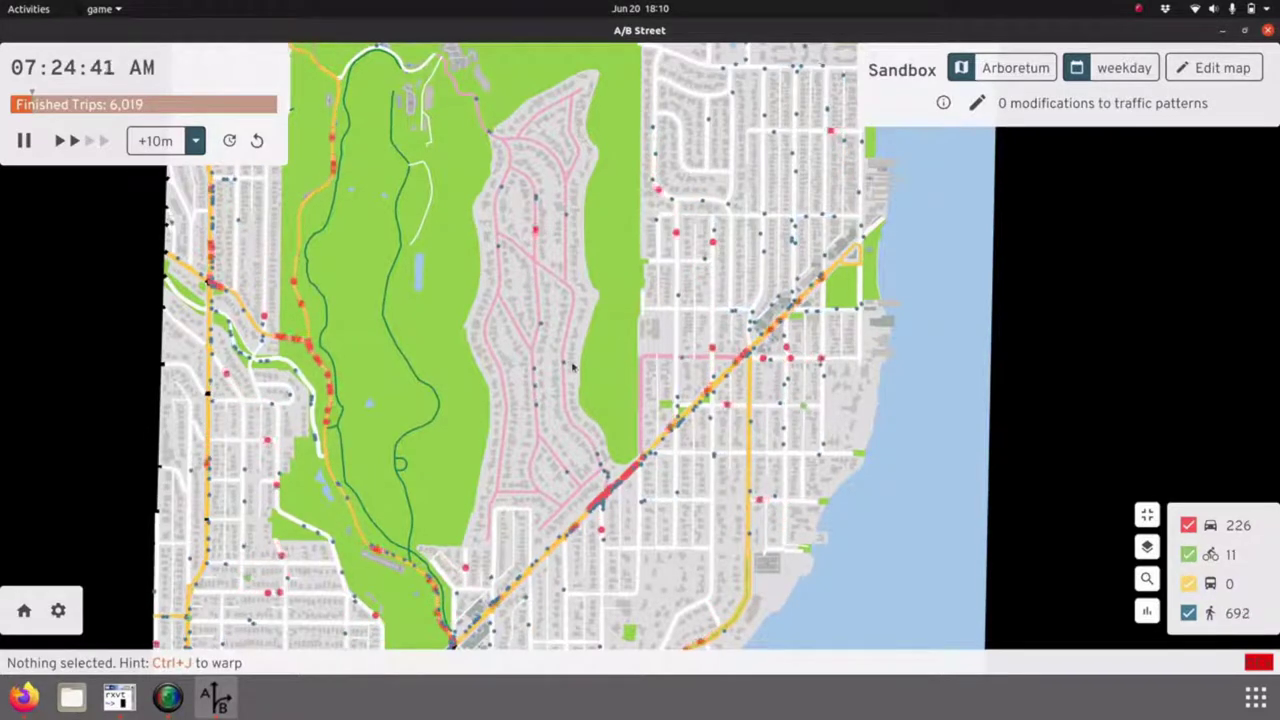
drag(428, 161, 460, 242)
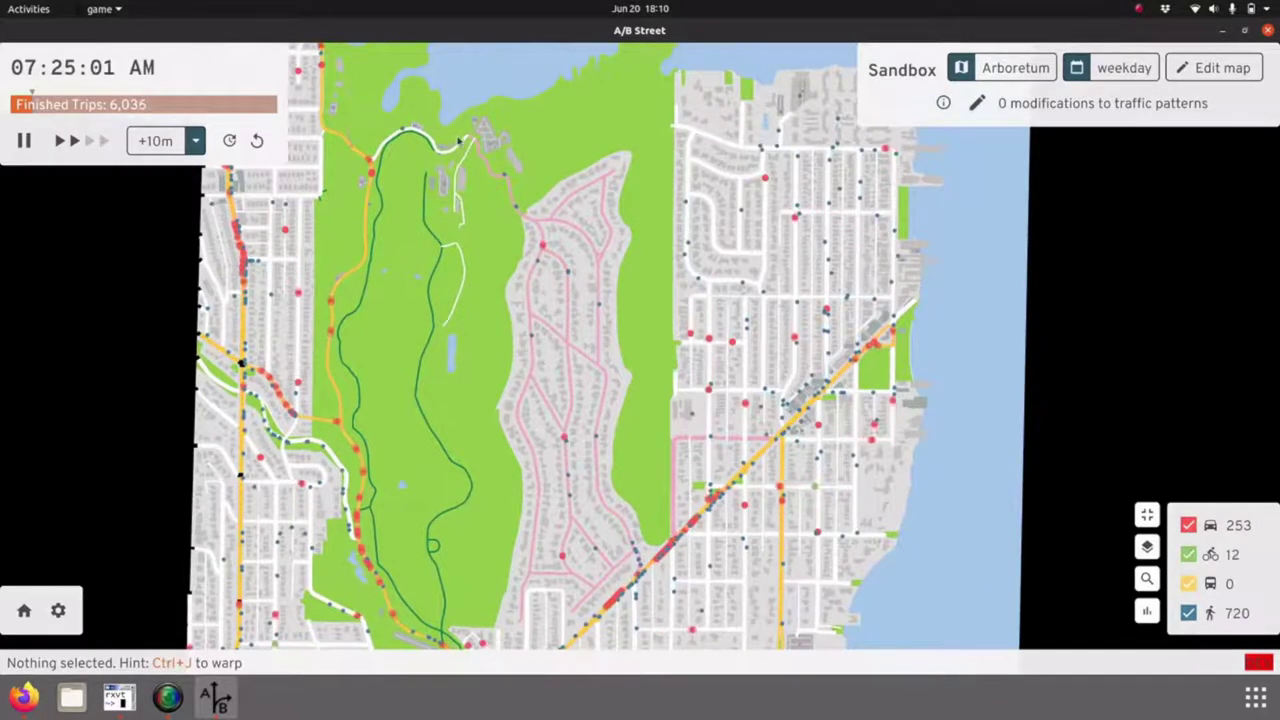
key(Up)
key(Left)
key(Up)
key(Left)
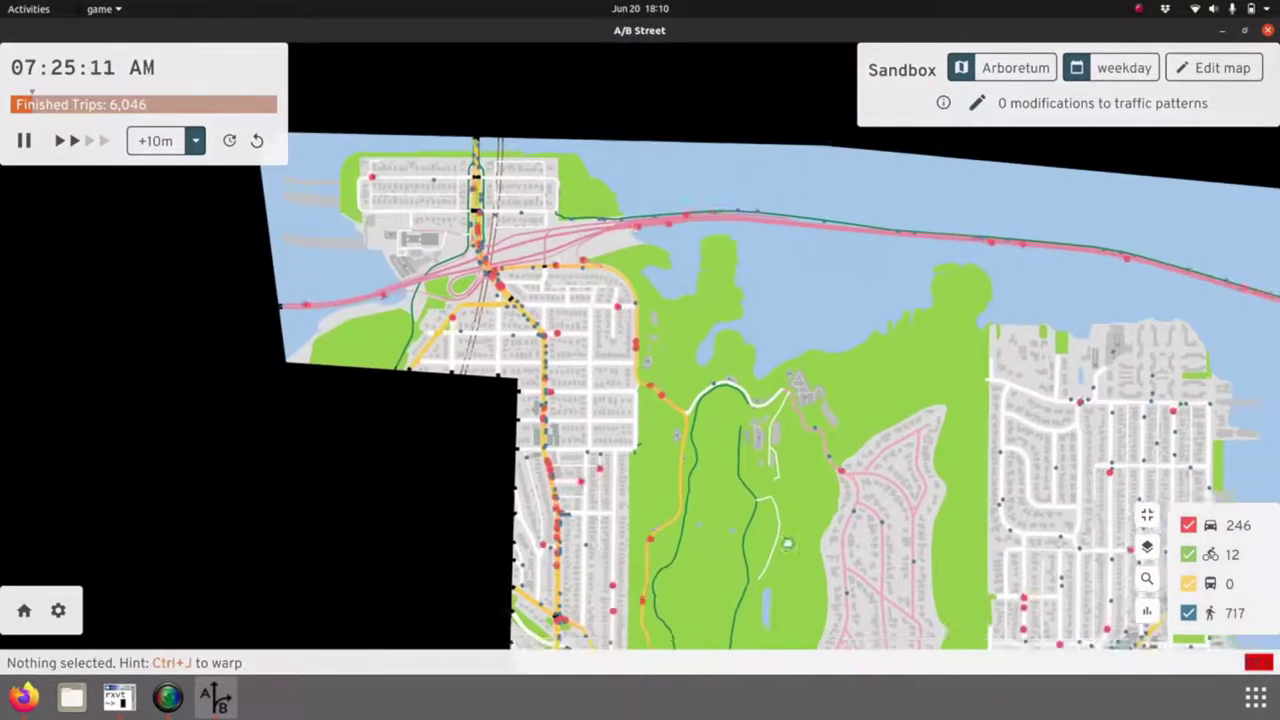
drag(788, 543, 488, 173)
Step: Edit the Broadmoor Drive East segment just north of East Saint Andrews Way and open its access restrictions
scroll(609, 414, up, 5)
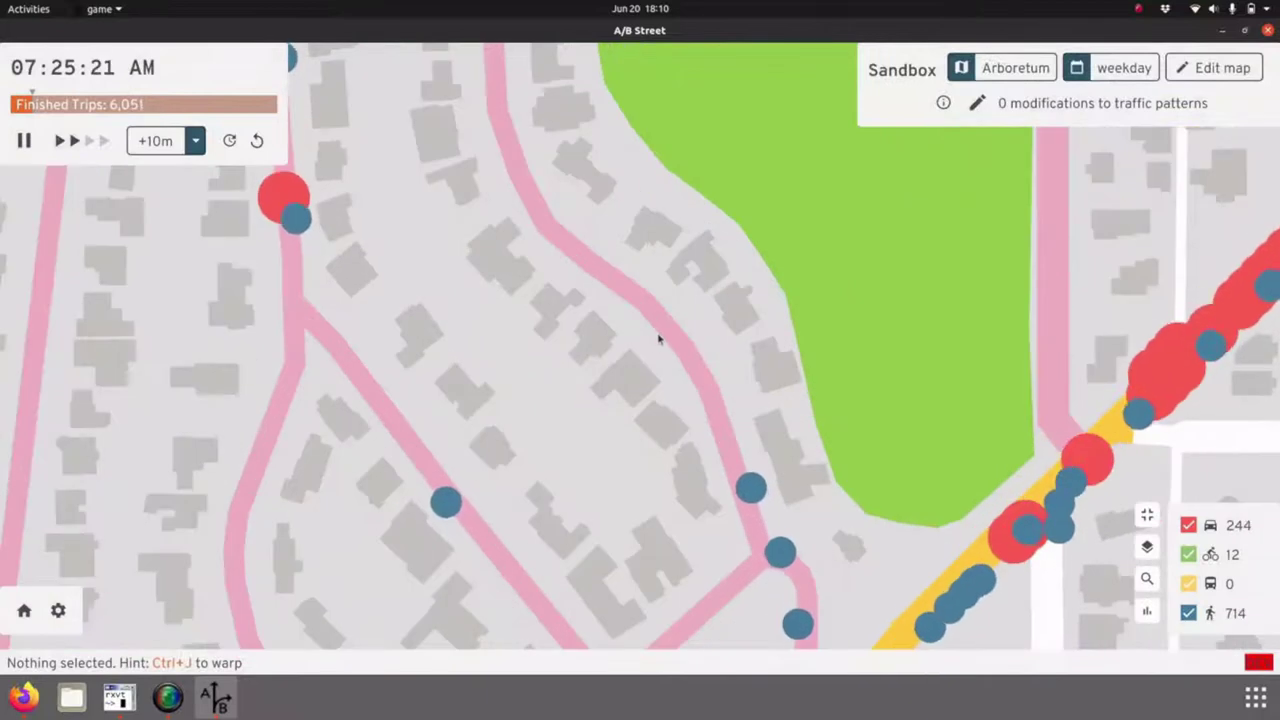
scroll(658, 340, up, 5)
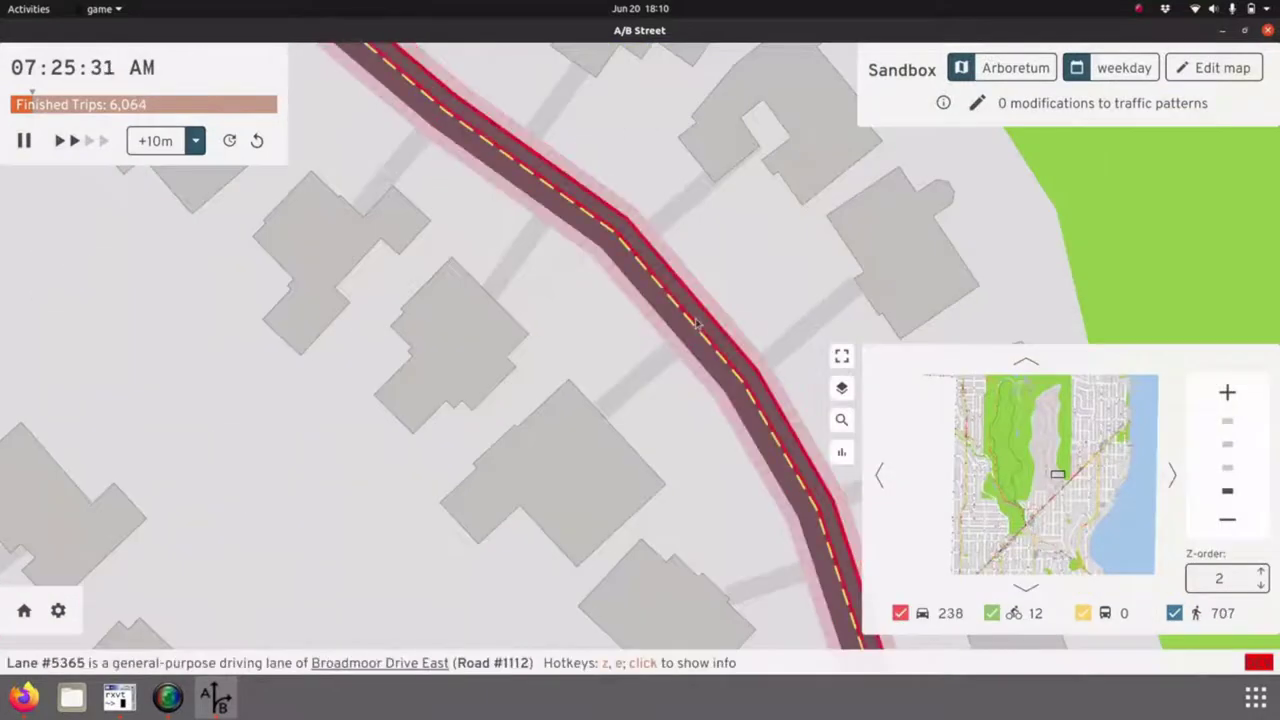
scroll(730, 374, down, 2)
scroll(762, 305, down, 3)
drag(757, 306, 615, 193)
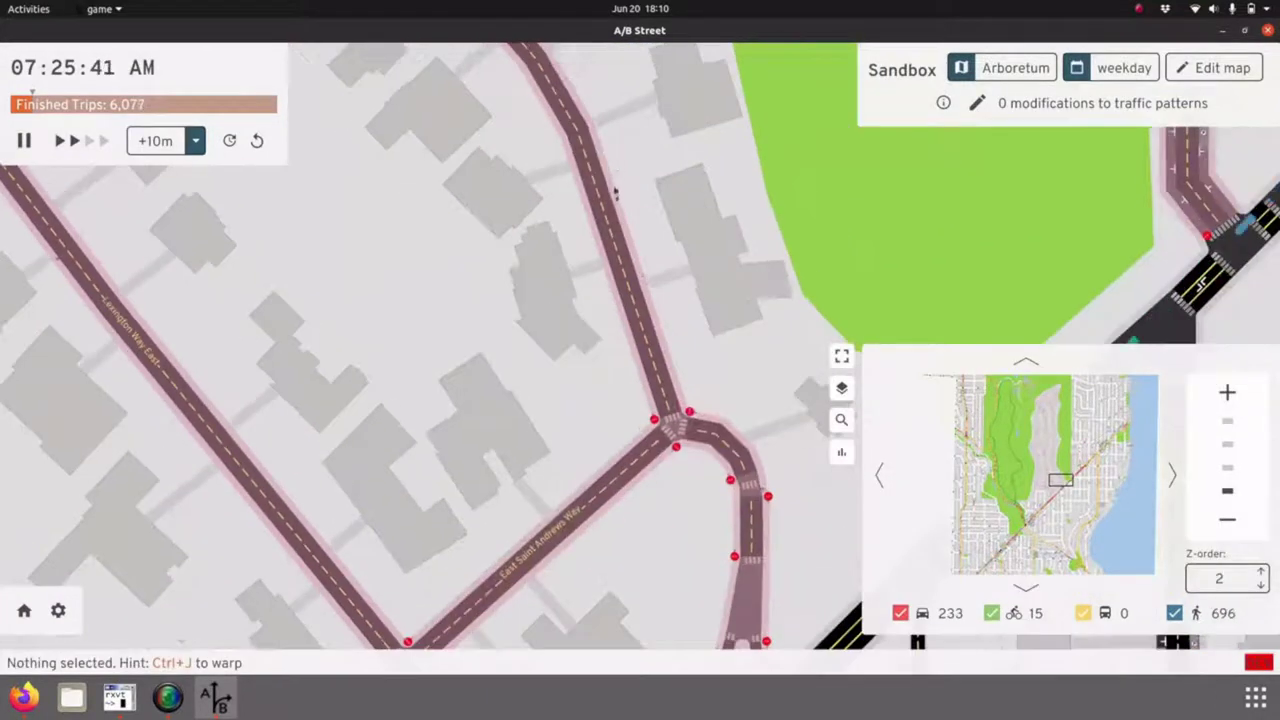
click(615, 224)
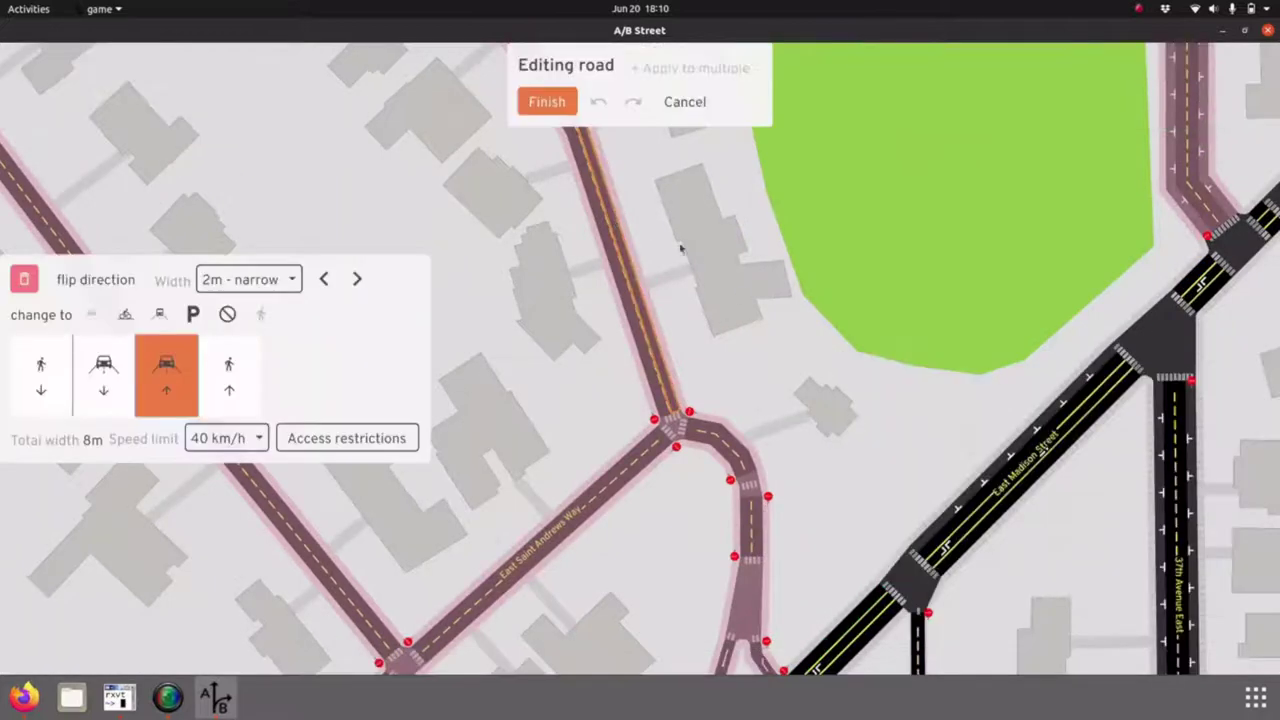
scroll(680, 248, up, 5)
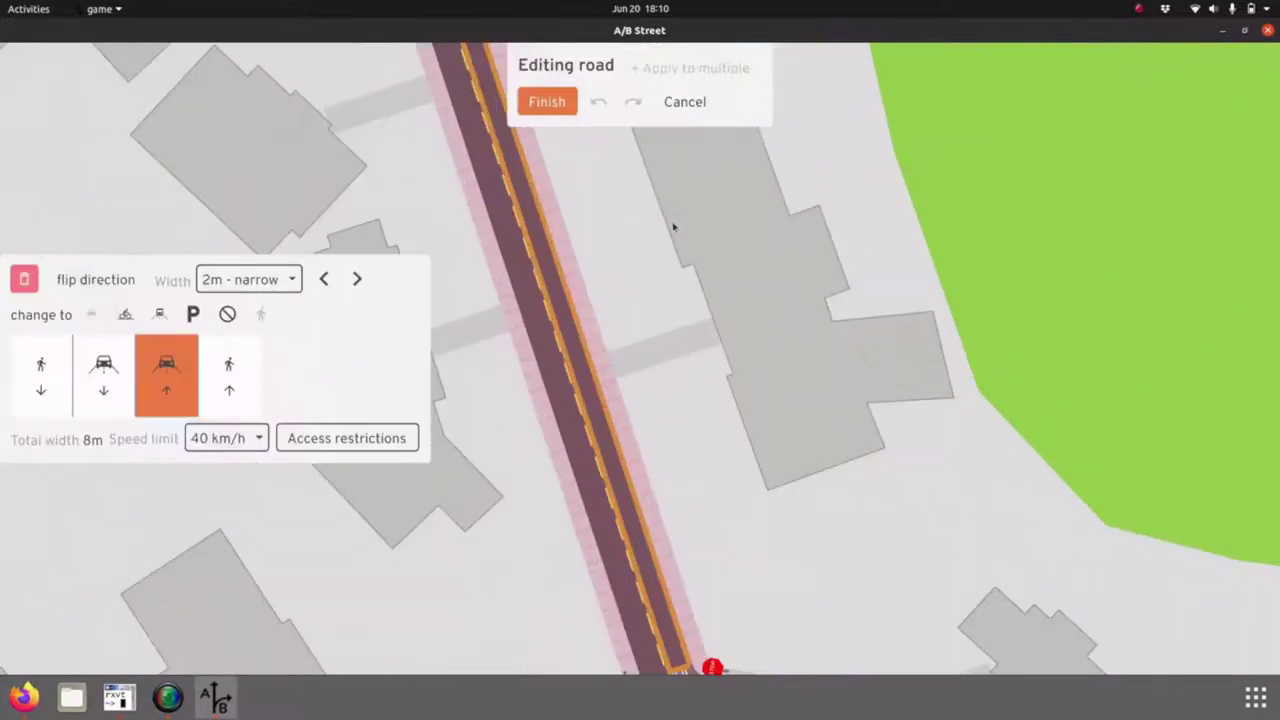
click(356, 438)
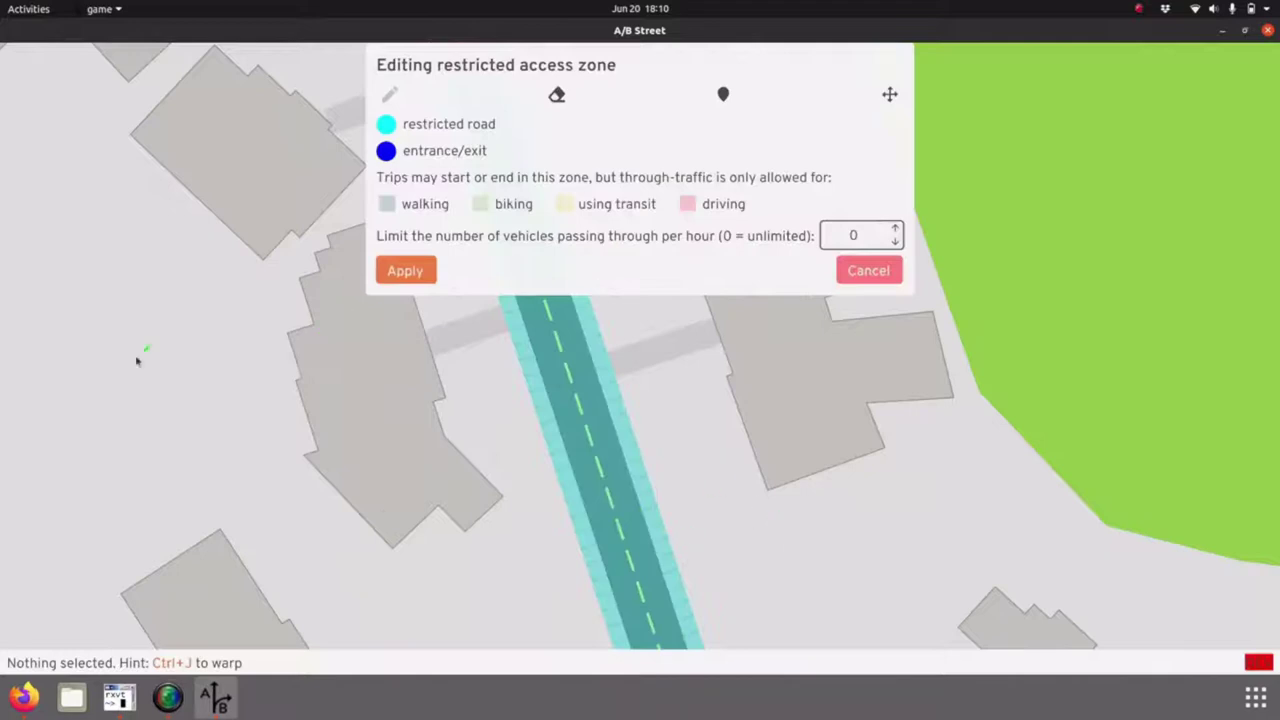
Step: Open the whole restricted Broadmoor zone to through-traffic, including walking and biking, and apply the change before leaving the map editor
scroll(680, 431, down, 10)
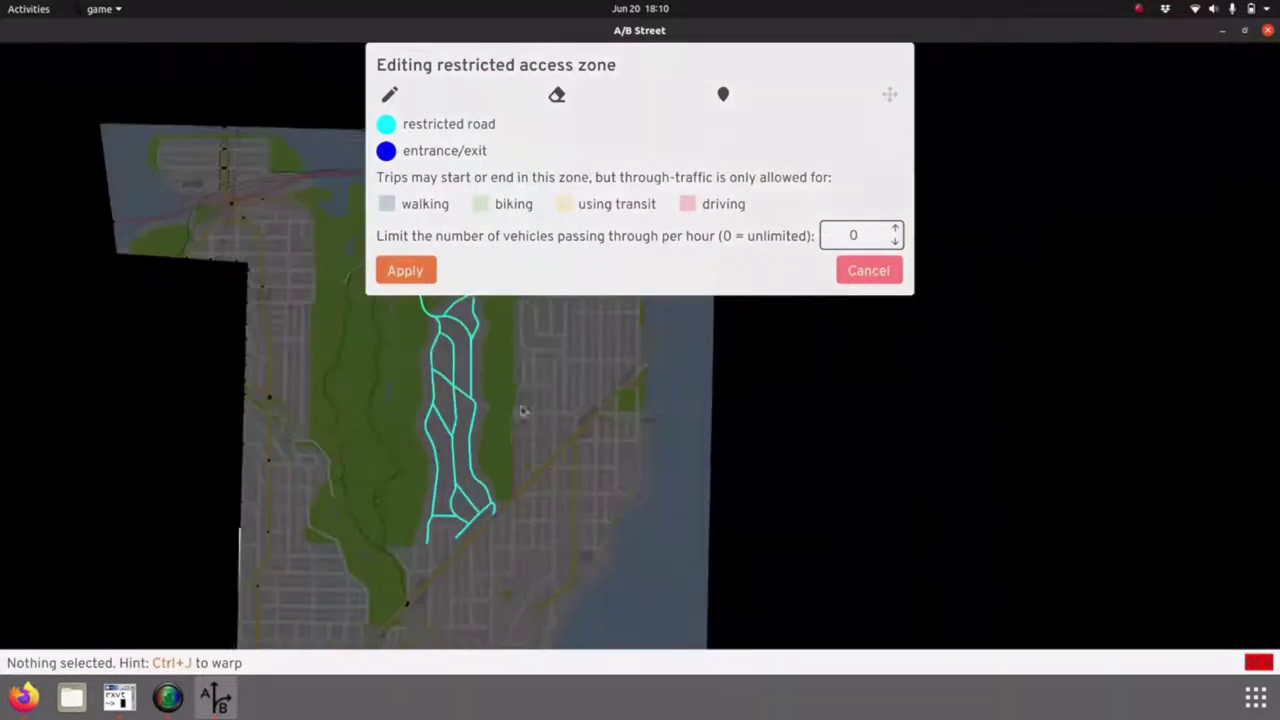
drag(523, 411, 443, 416)
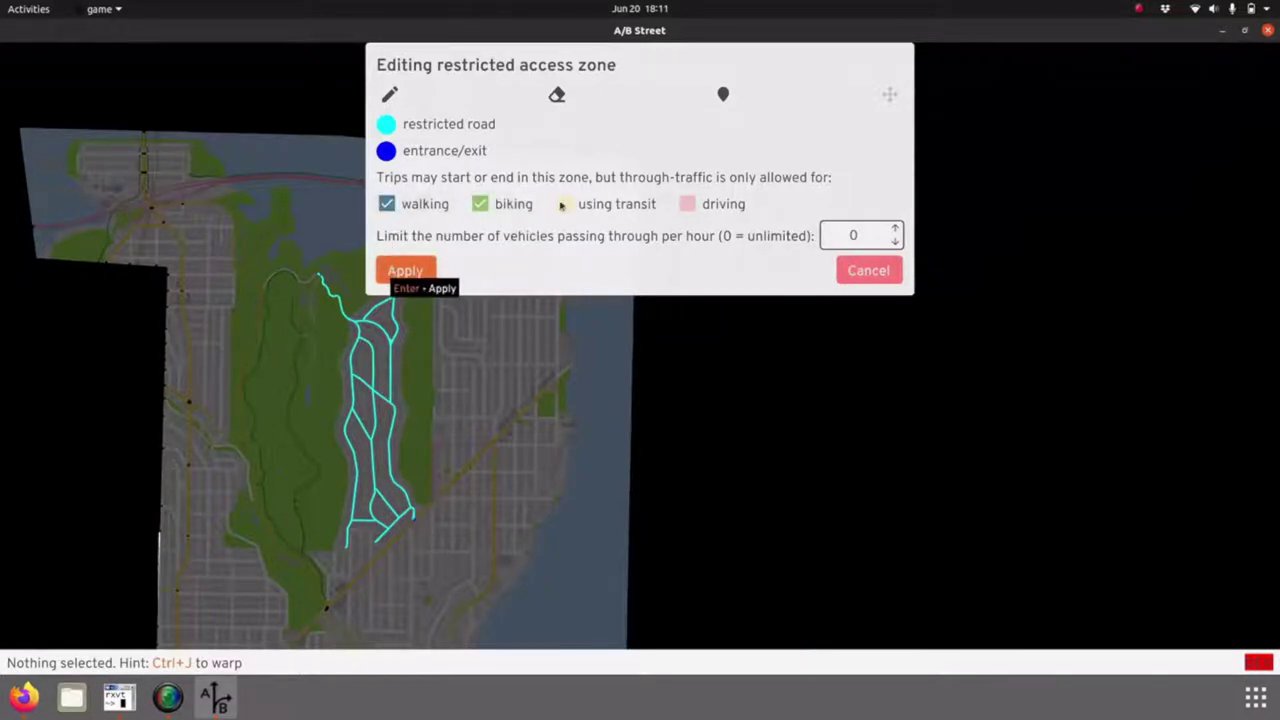
key(Return)
key(Escape)
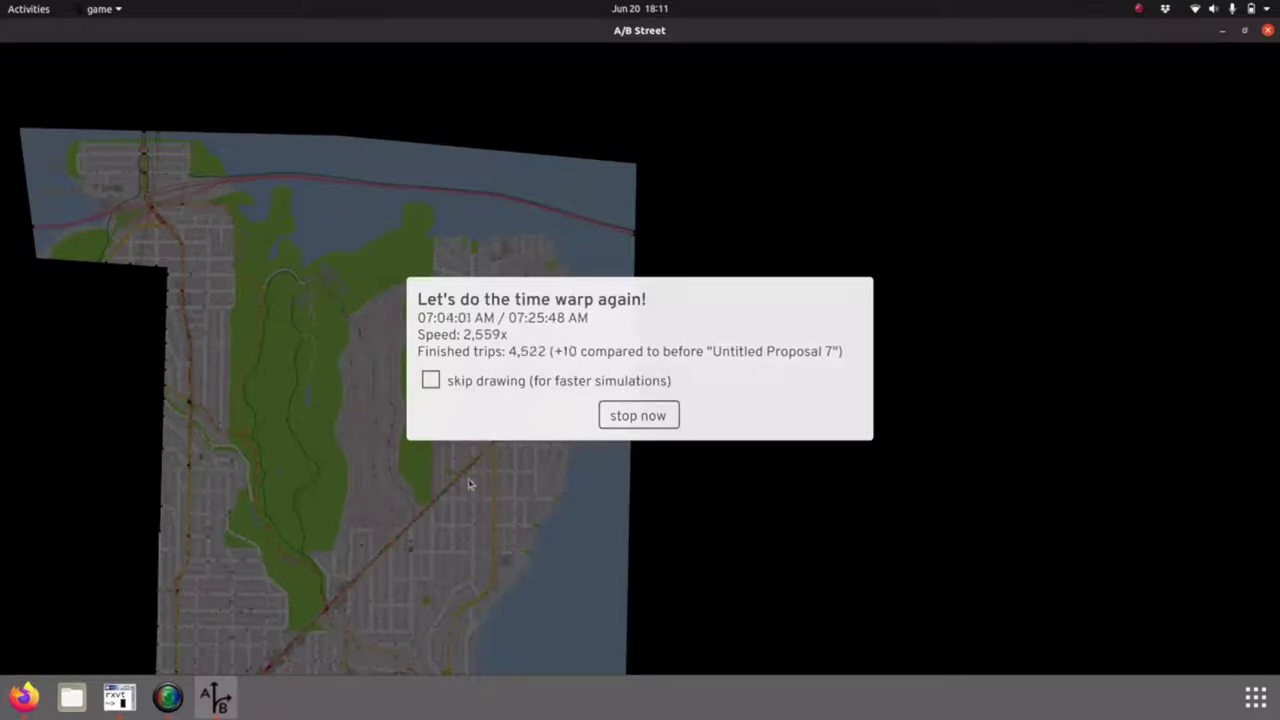
Step: Run the simulation at the highest speed and watch traffic in Broadmoor and along East Madison Street
key(Escape)
key(Right)
key(Right)
key(Right)
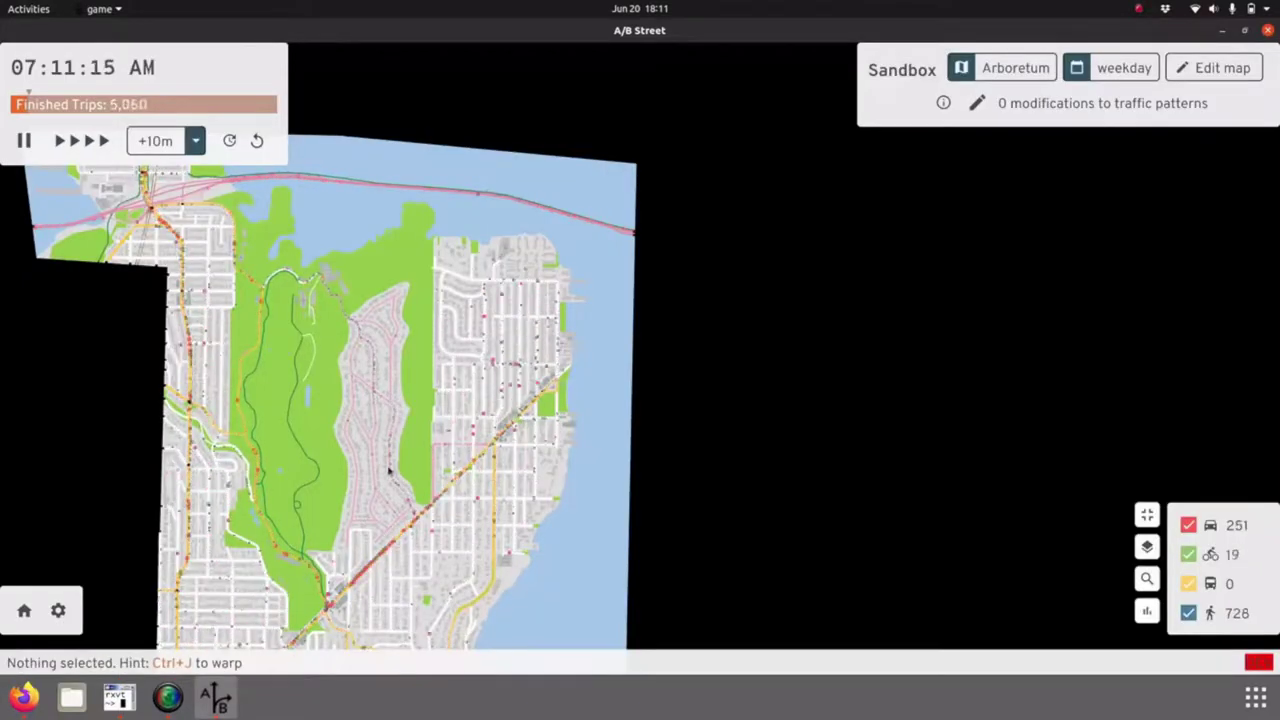
scroll(400, 495, up, 3)
drag(393, 493, 510, 405)
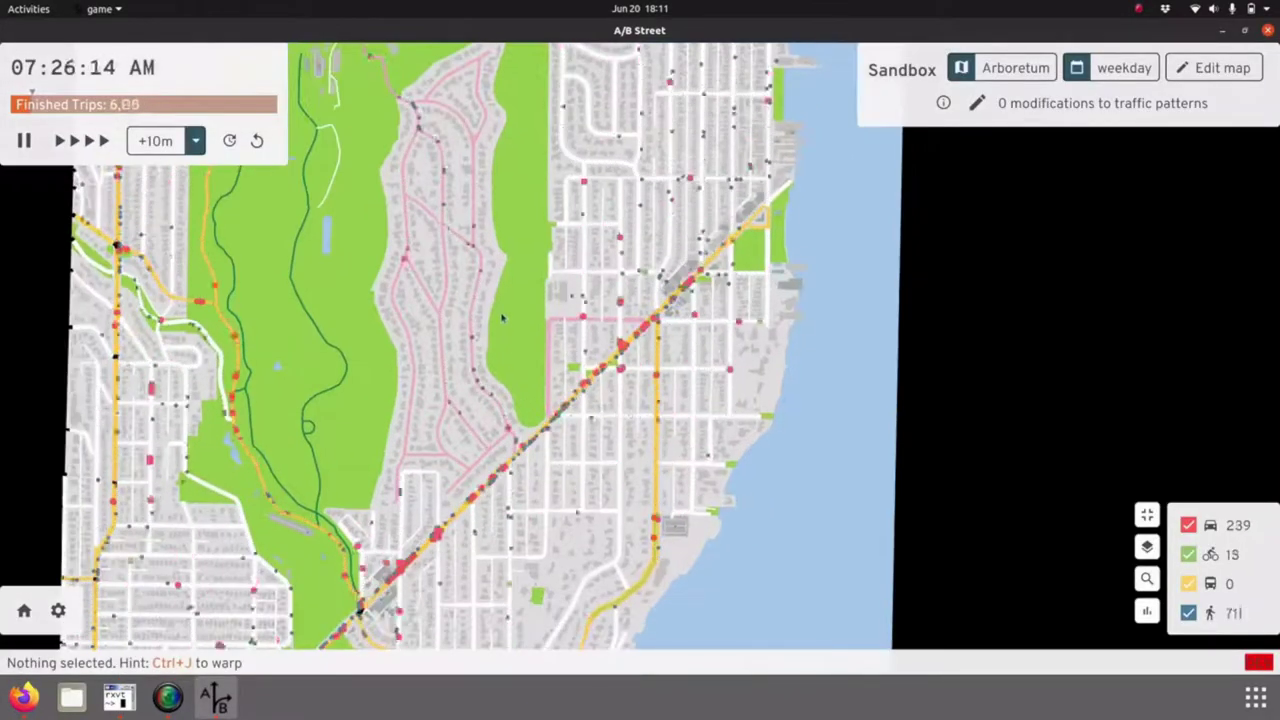
scroll(518, 365, up, 2)
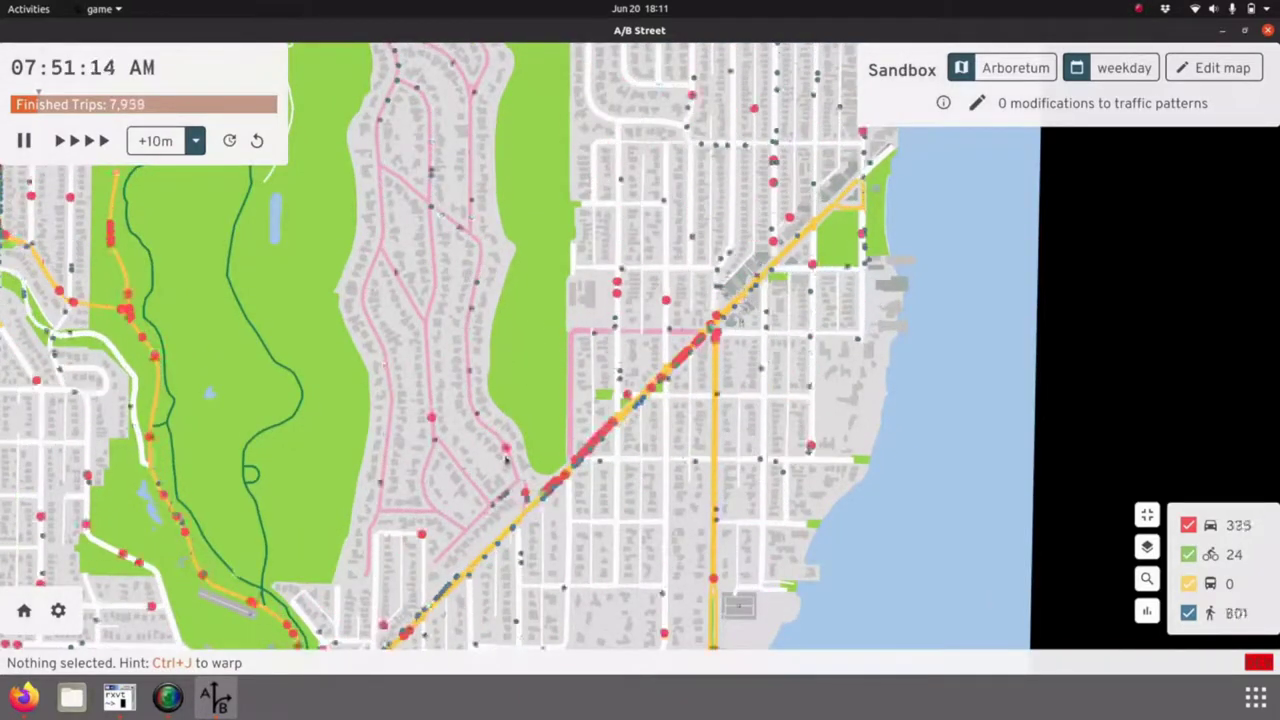
scroll(478, 347, up, 3)
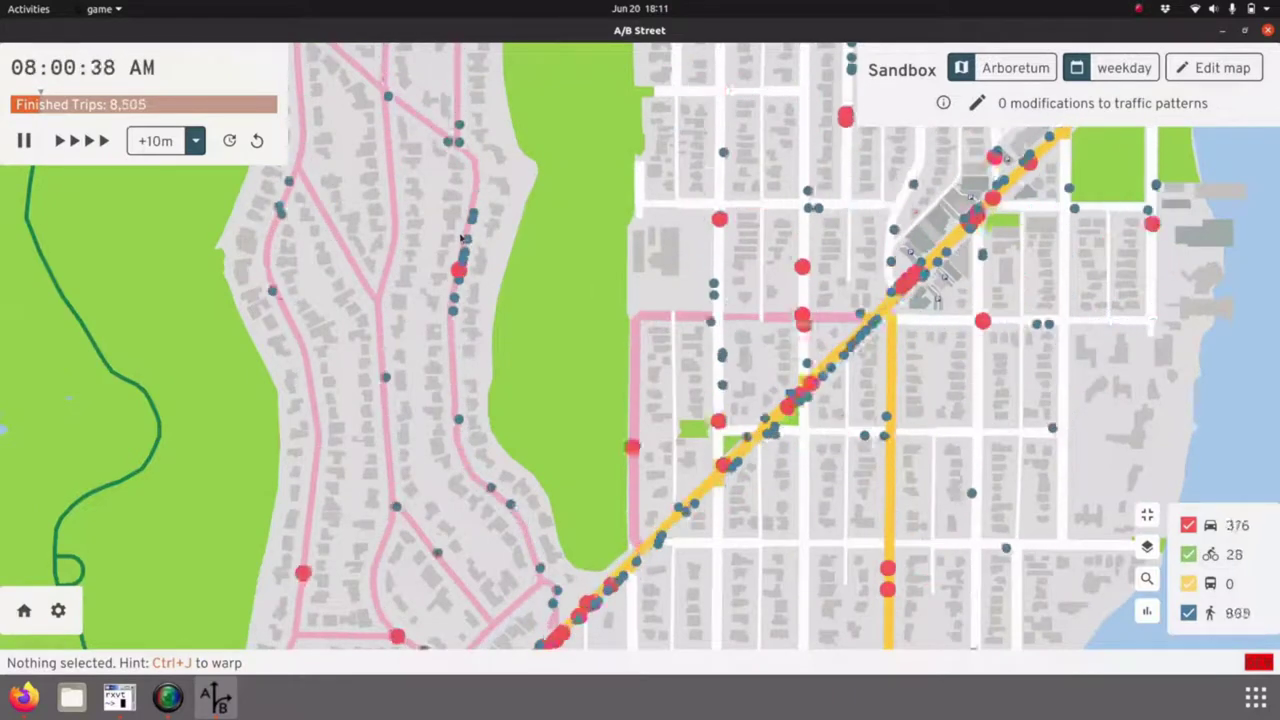
Step: Show the Throughput layer over the map and compare it with traffic before the proposal
key(l)
click(458, 286)
scroll(643, 308, down, 5)
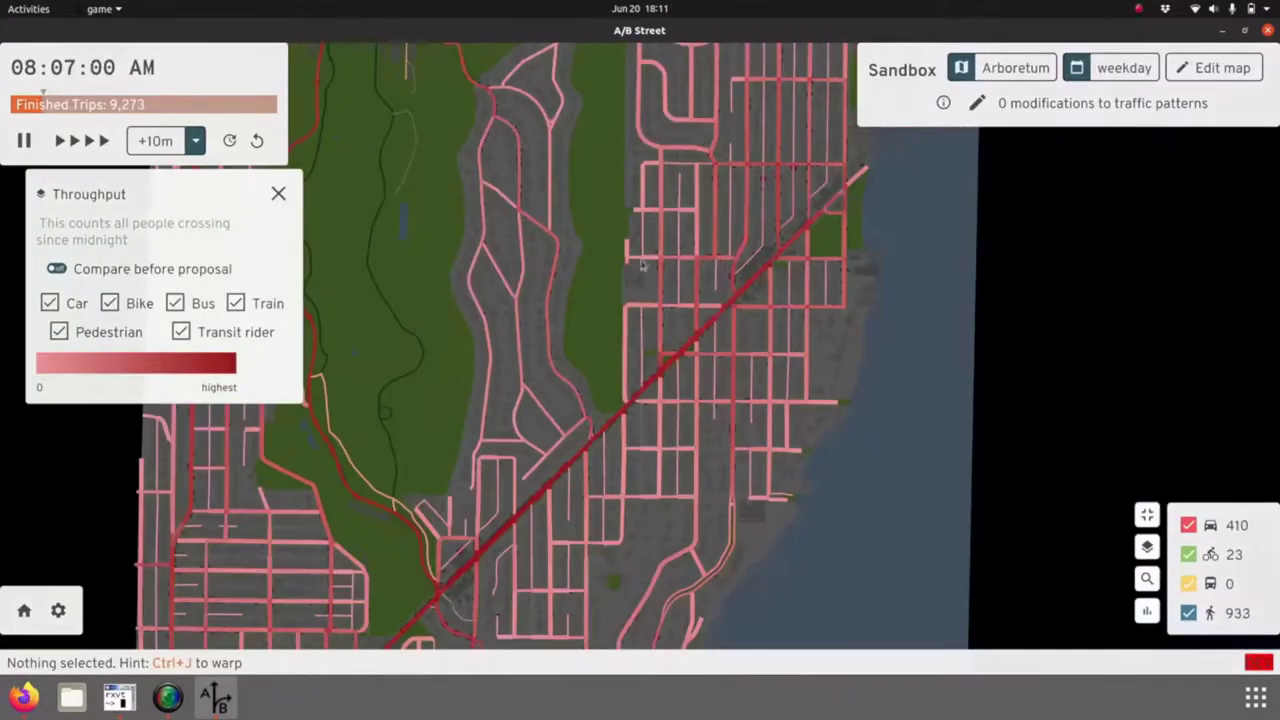
scroll(535, 272, up, 2)
drag(517, 191, 606, 254)
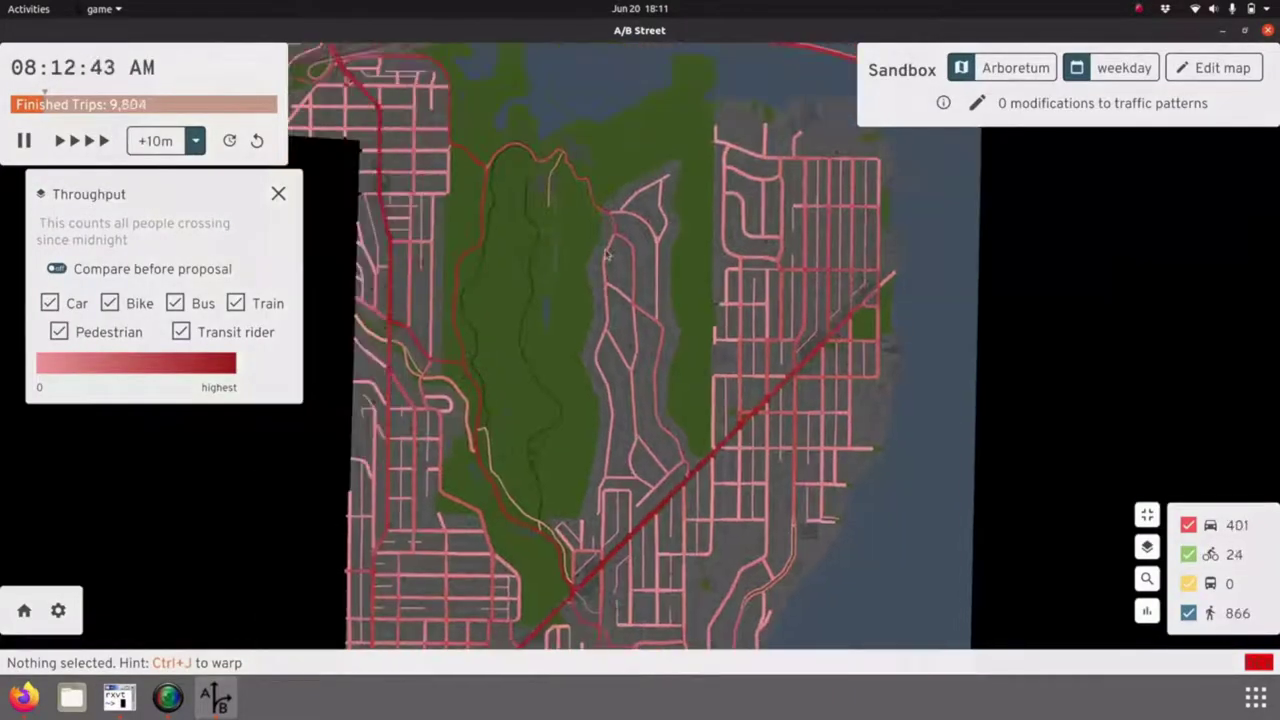
click(127, 268)
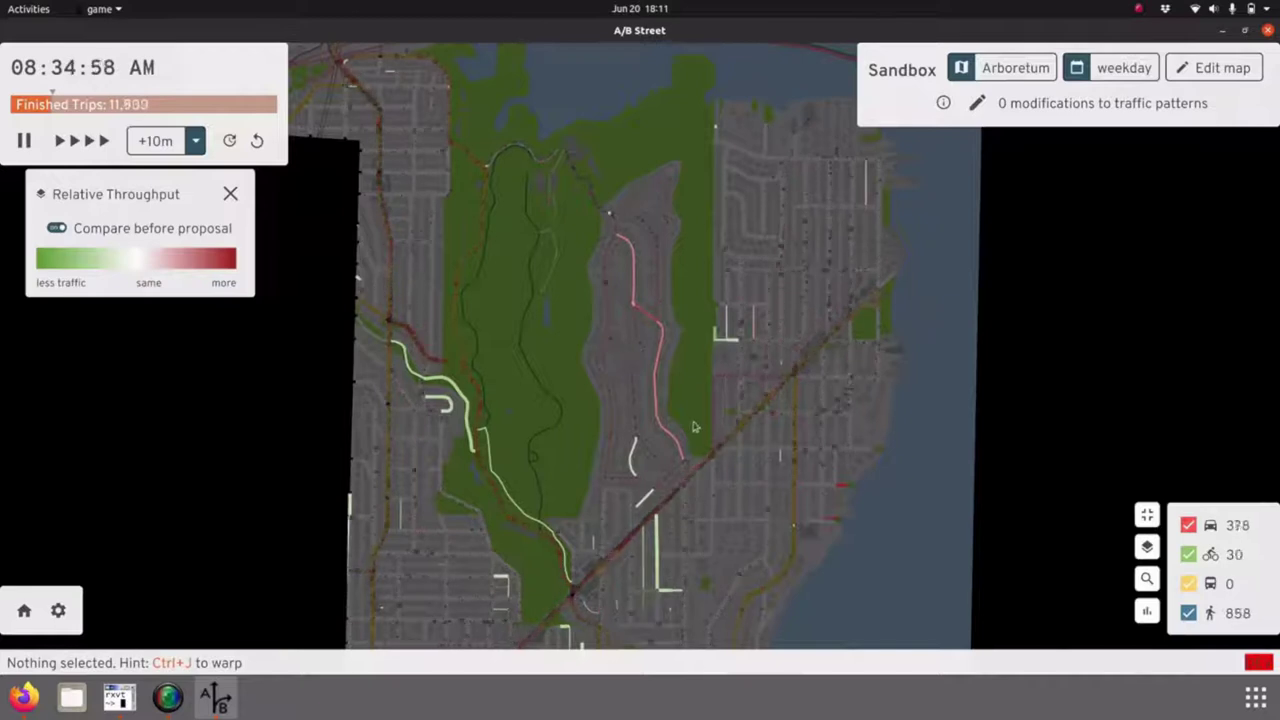
Step: Examine the relative throughput of the Broadmoor roads and the park road, including its before and after counts, then remove the layer
scroll(694, 418, up, 3)
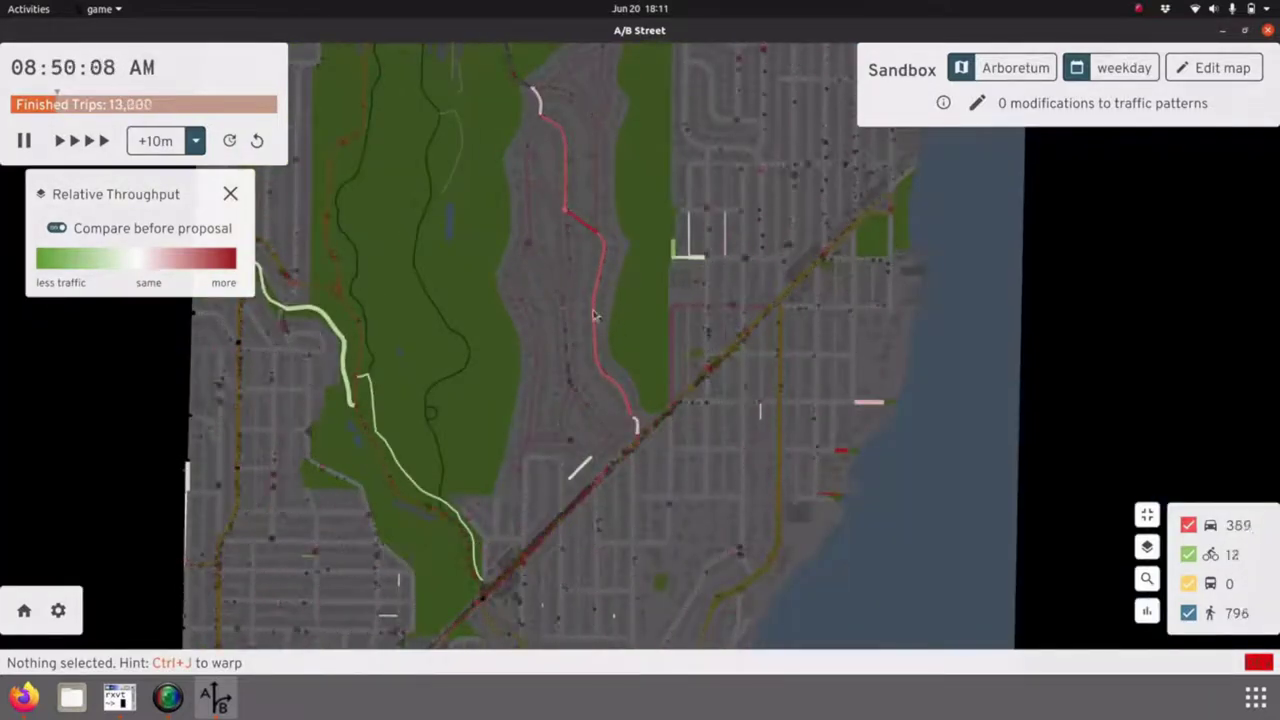
mouse_move(593, 316)
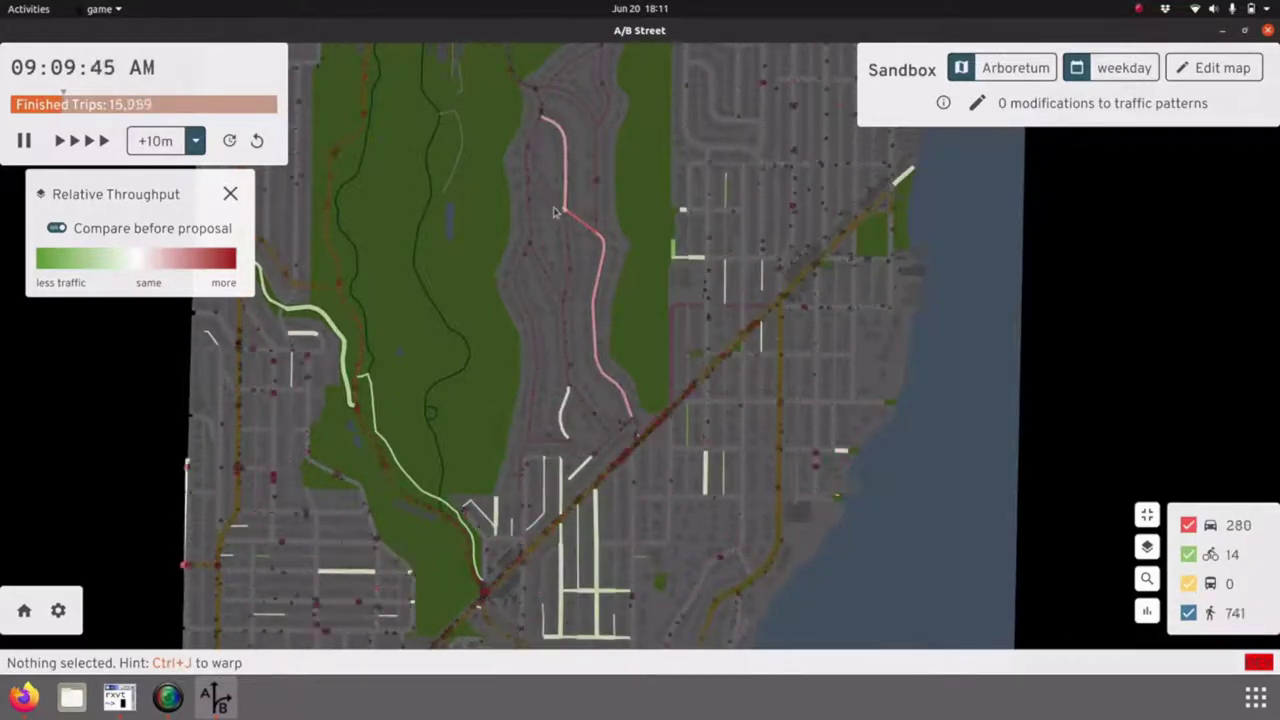
mouse_move(432, 512)
scroll(432, 512, up, 6)
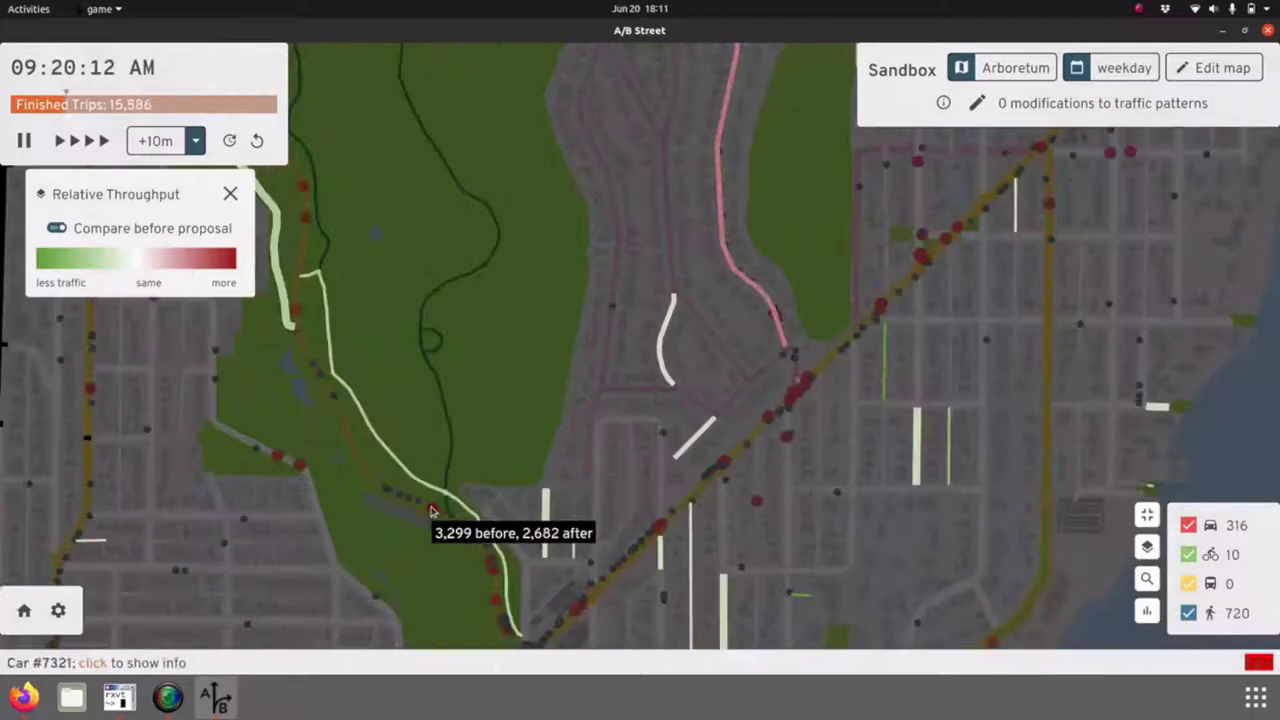
drag(432, 512, 556, 430)
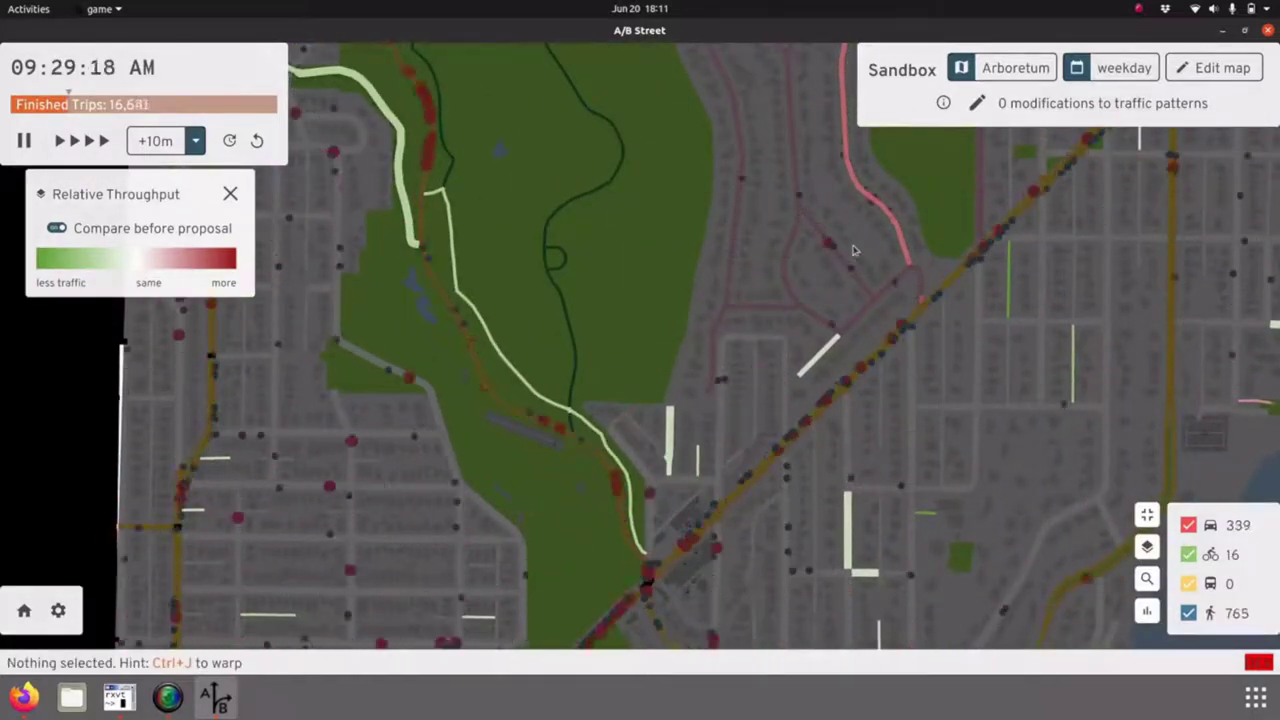
scroll(854, 251, down, 6)
drag(837, 246, 600, 466)
drag(642, 393, 785, 590)
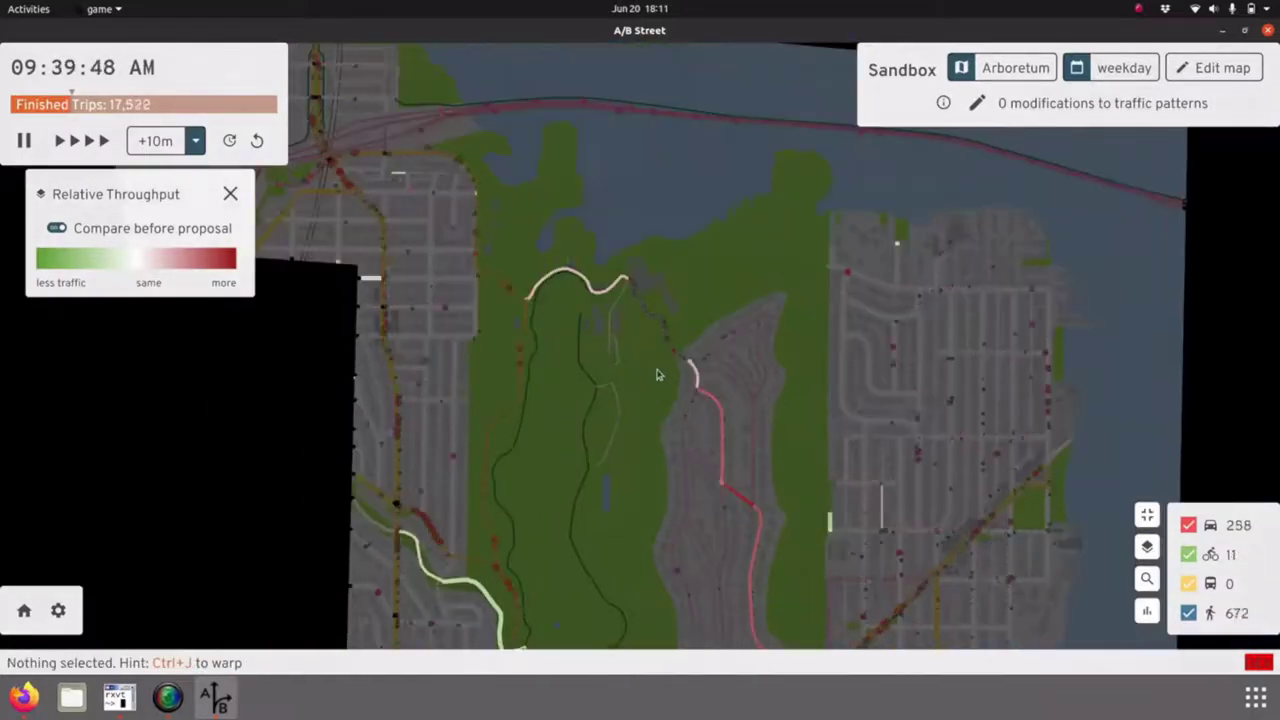
key(Escape)
Step: Pause the simulation and inspect the trip route of a pedestrian walking along Broadmoor Drive East
key(space)
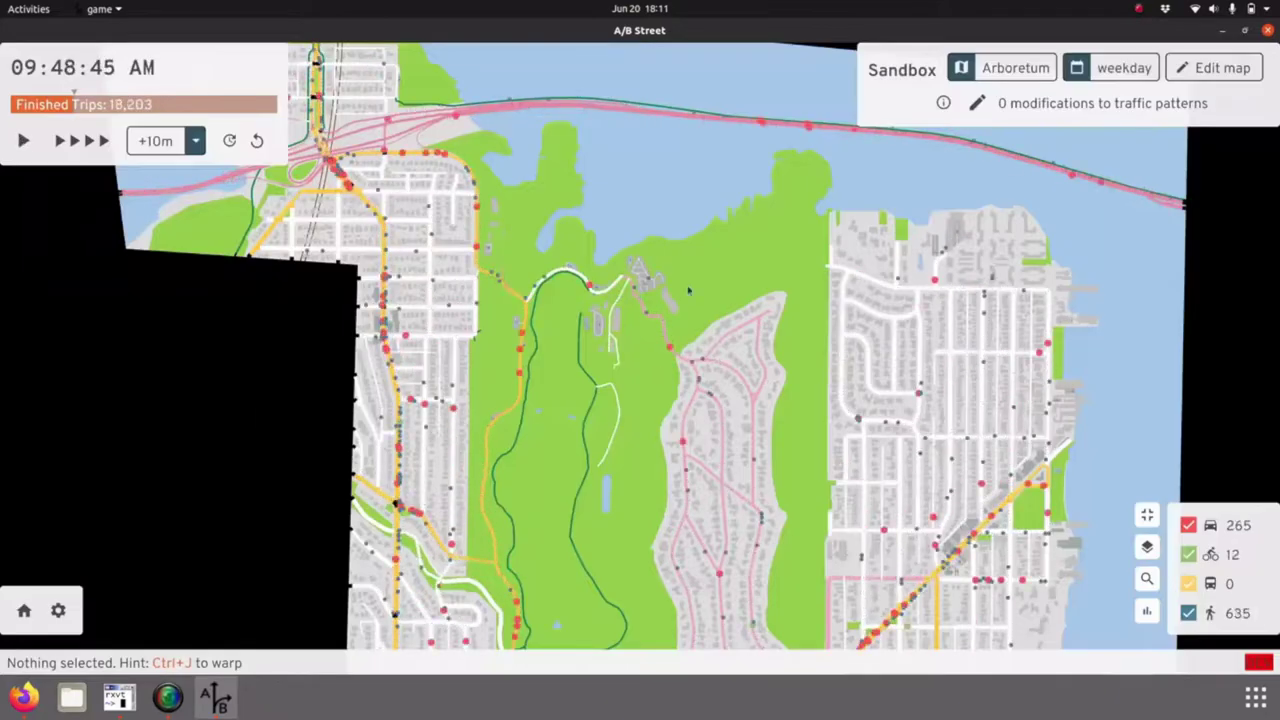
scroll(697, 370, up, 6)
scroll(742, 316, up, 3)
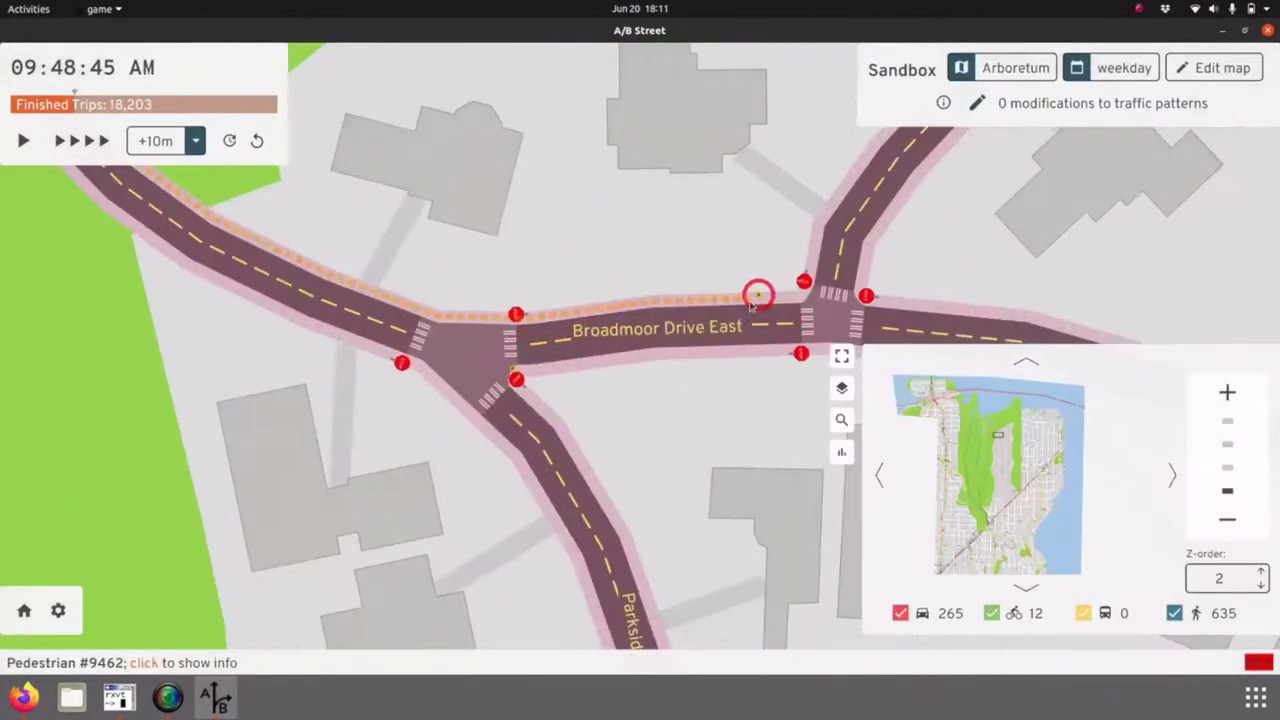
click(757, 291)
scroll(660, 270, down, 6)
scroll(659, 271, down, 2)
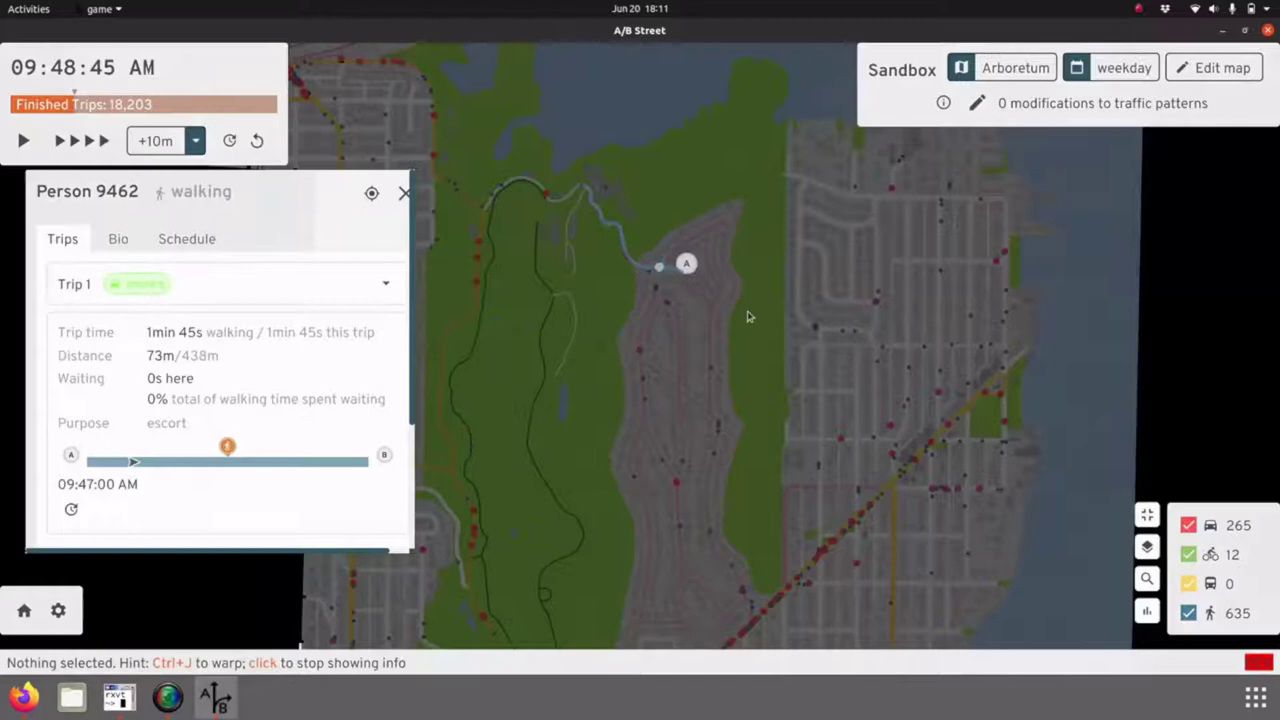
Step: Inspect another pedestrian's trips and route in northern Broadmoor, then close the trip details
scroll(748, 312, up, 8)
click(576, 264)
click(304, 263)
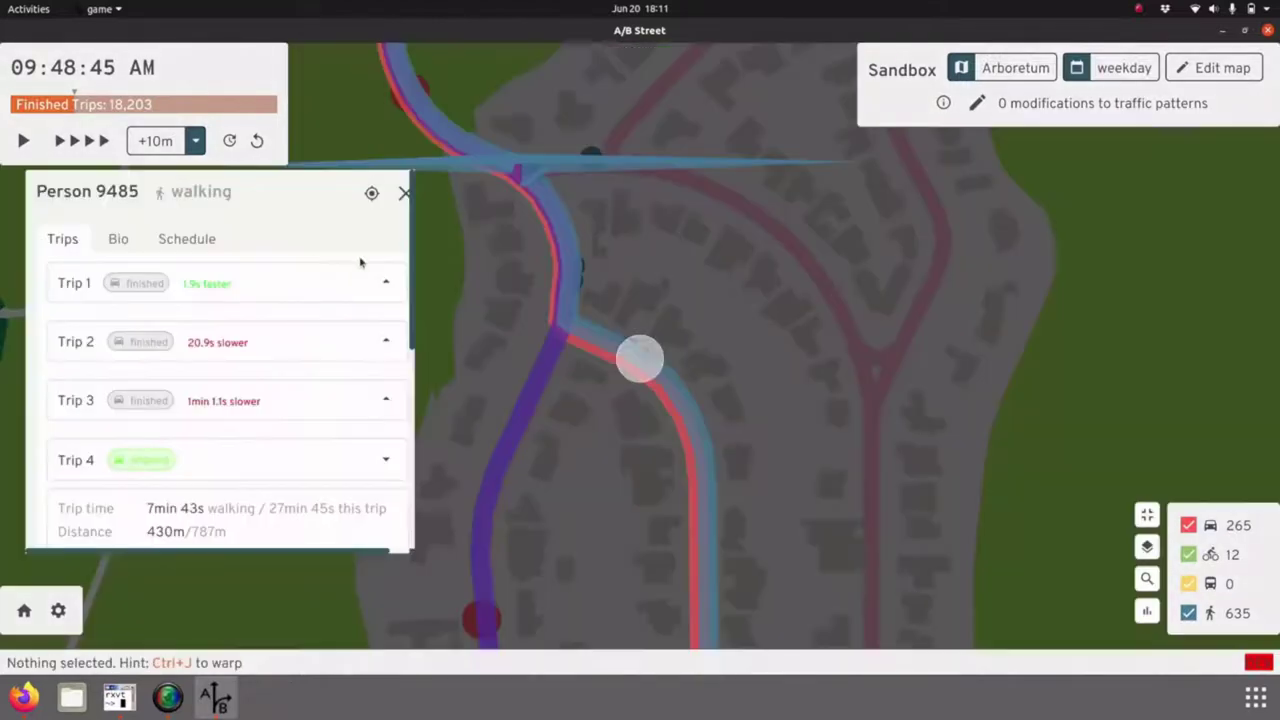
scroll(686, 329, down, 8)
click(744, 476)
Step: Inspect the trip of a pedestrian near Broadmoor's southern exit and resume the simulation to follow the walk
scroll(745, 480, up, 8)
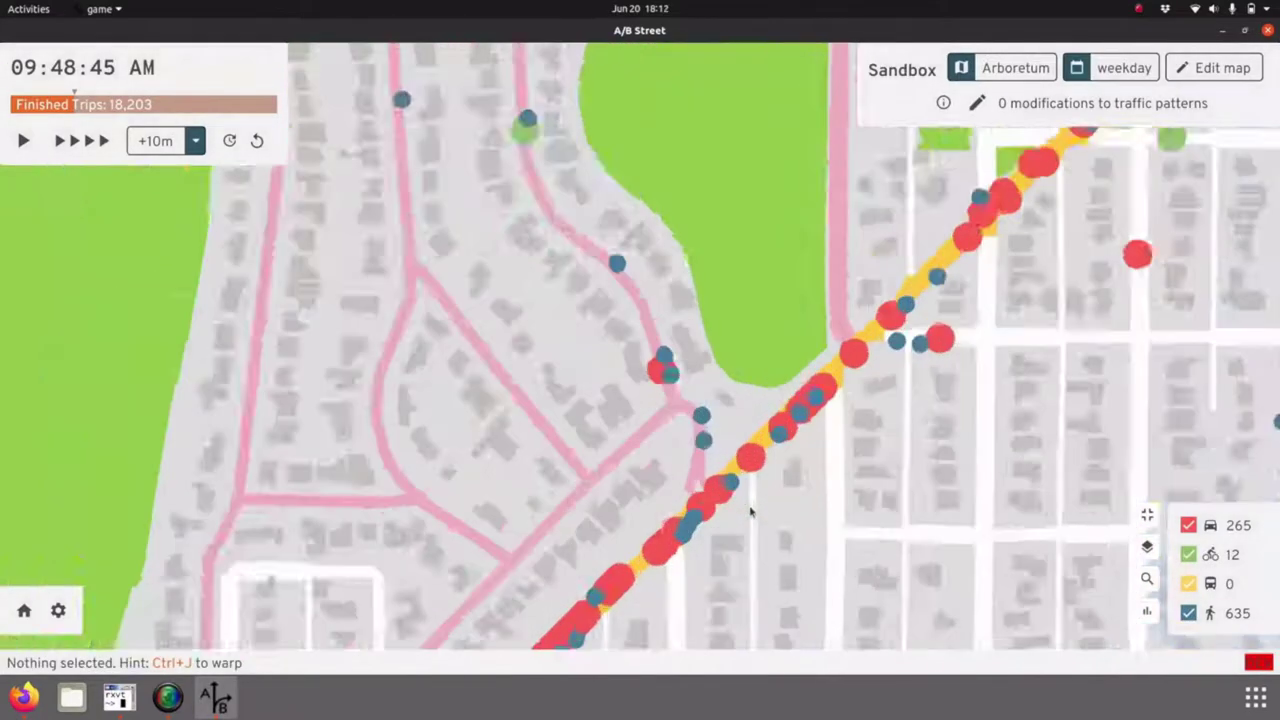
click(686, 417)
scroll(716, 357, down, 8)
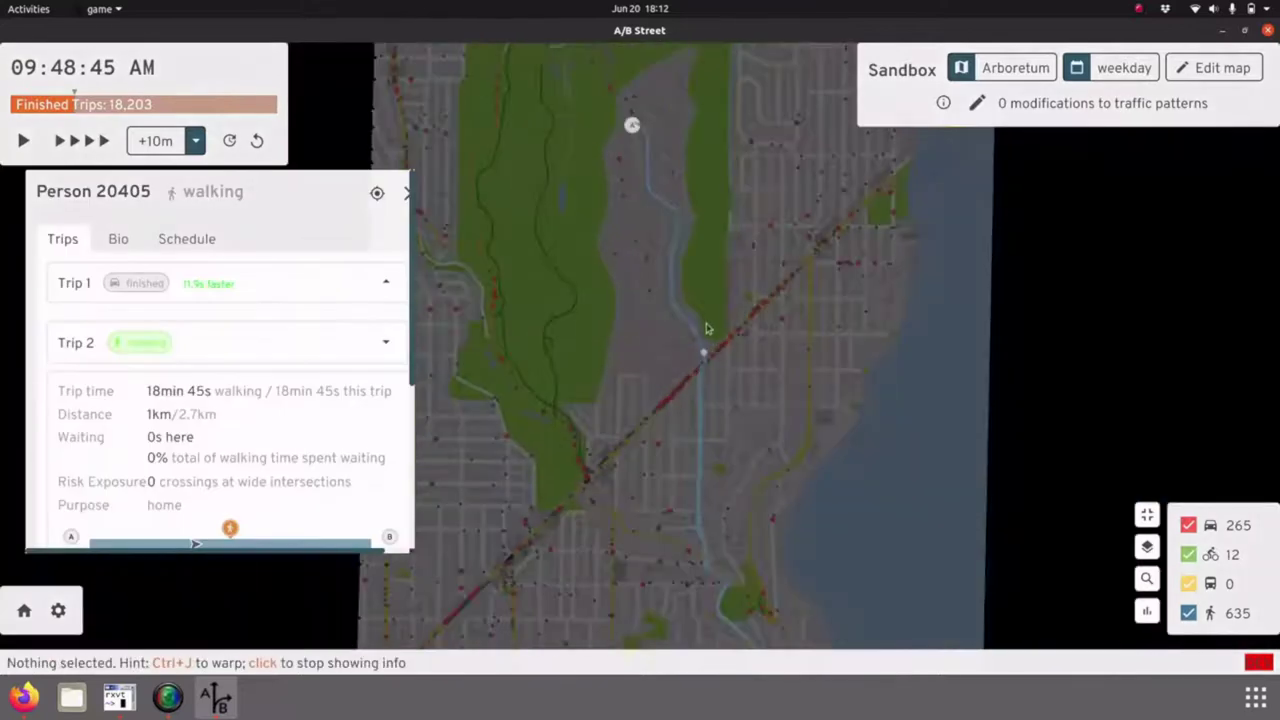
key(space)
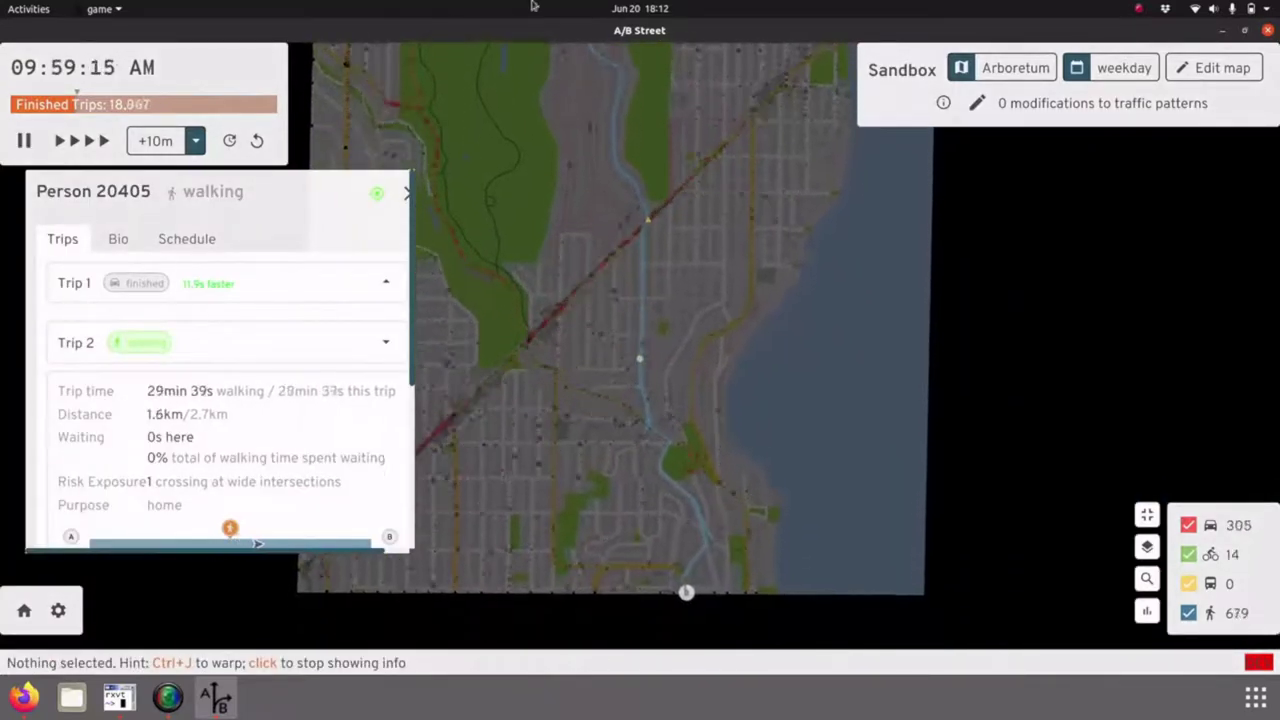
Step: Close the pedestrian's trip details and open the Trip Table of finished trips
click(682, 268)
drag(683, 268, 718, 518)
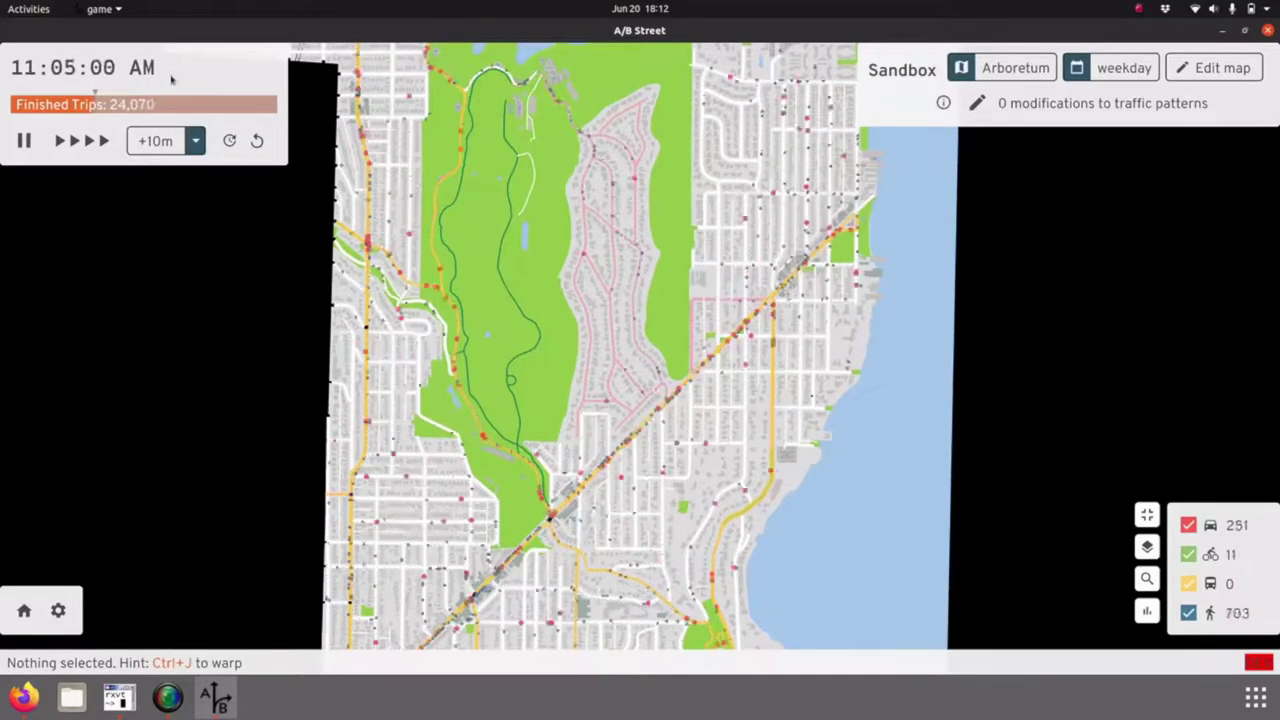
key(q)
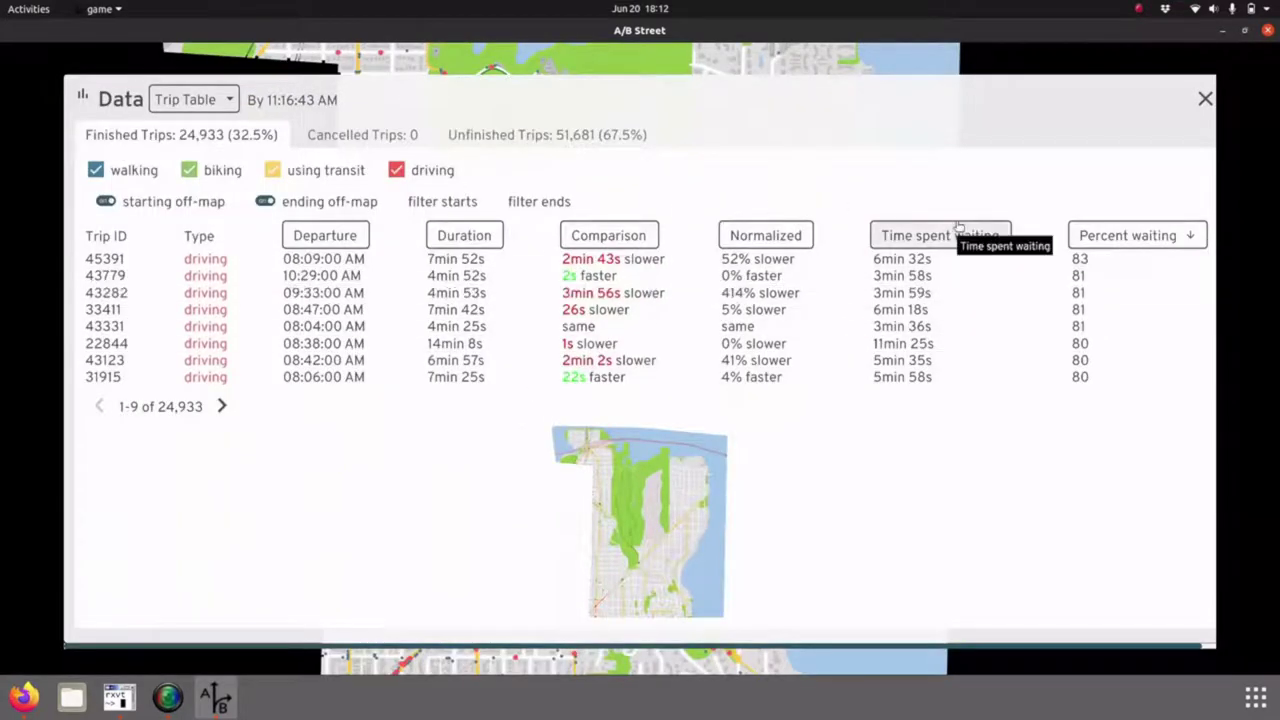
Step: Sort the finished trips by normalized change with the fastest first, and exclude driving trips
click(765, 232)
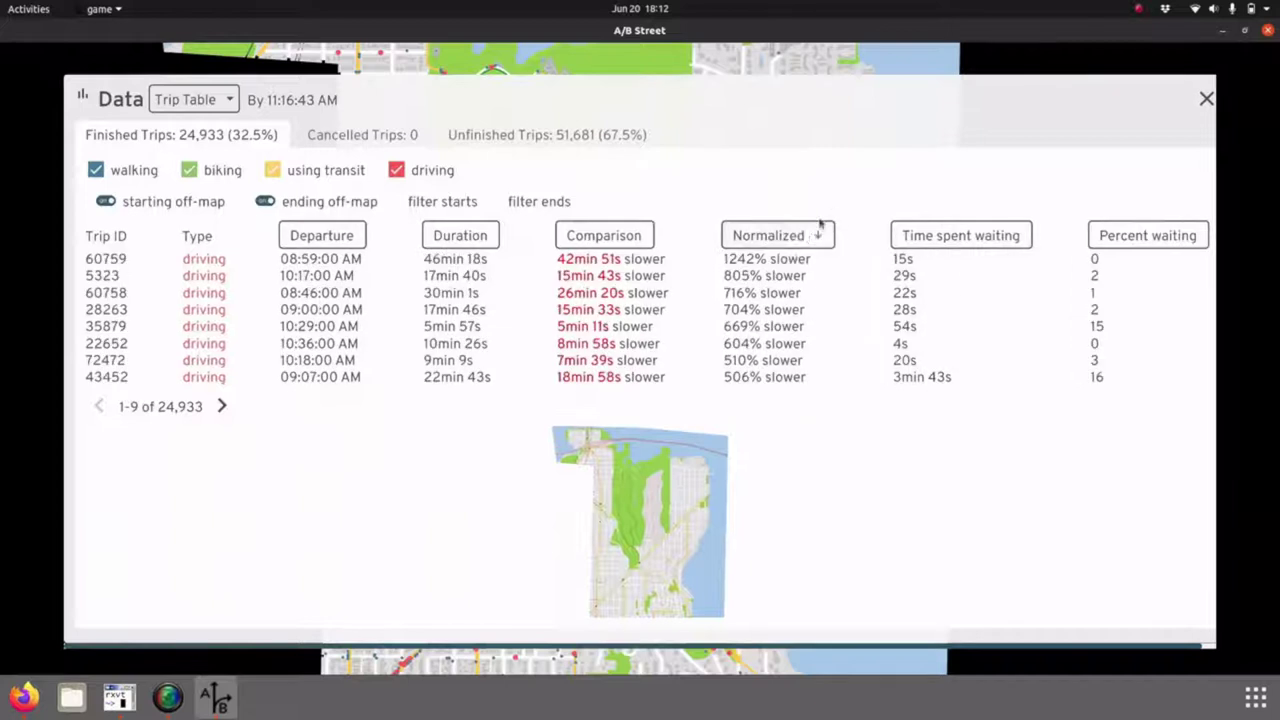
click(810, 232)
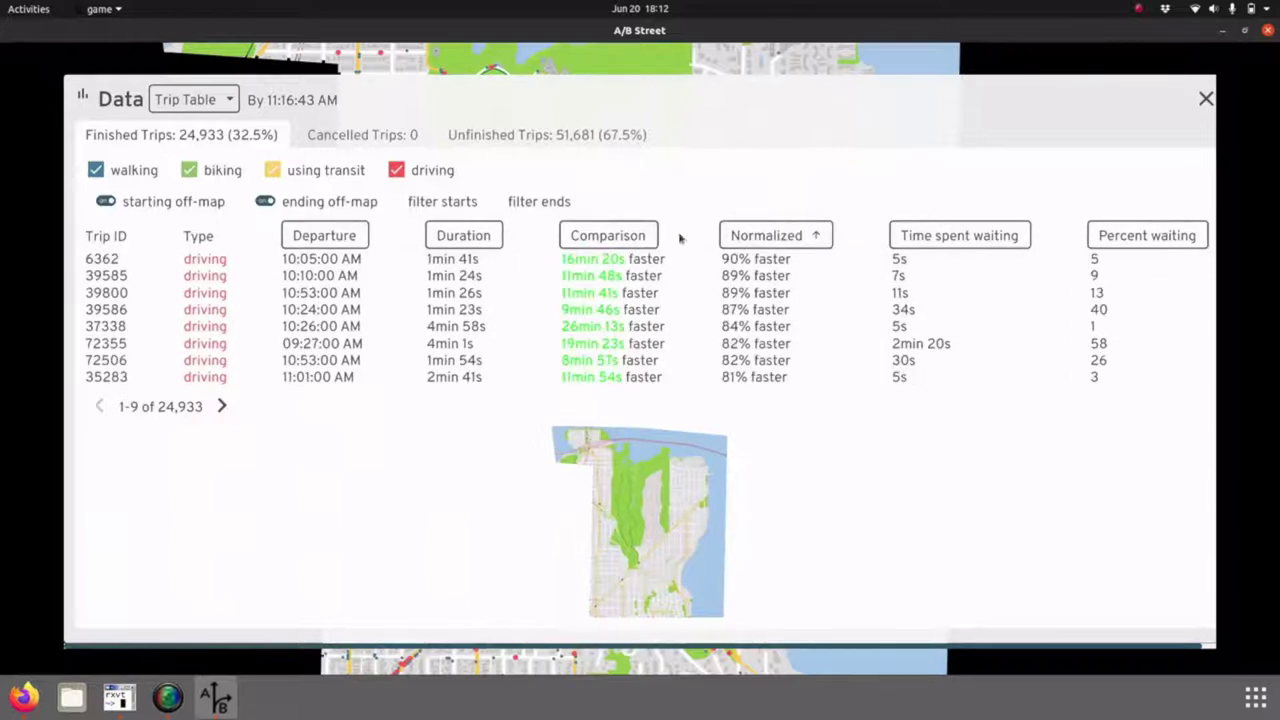
click(455, 172)
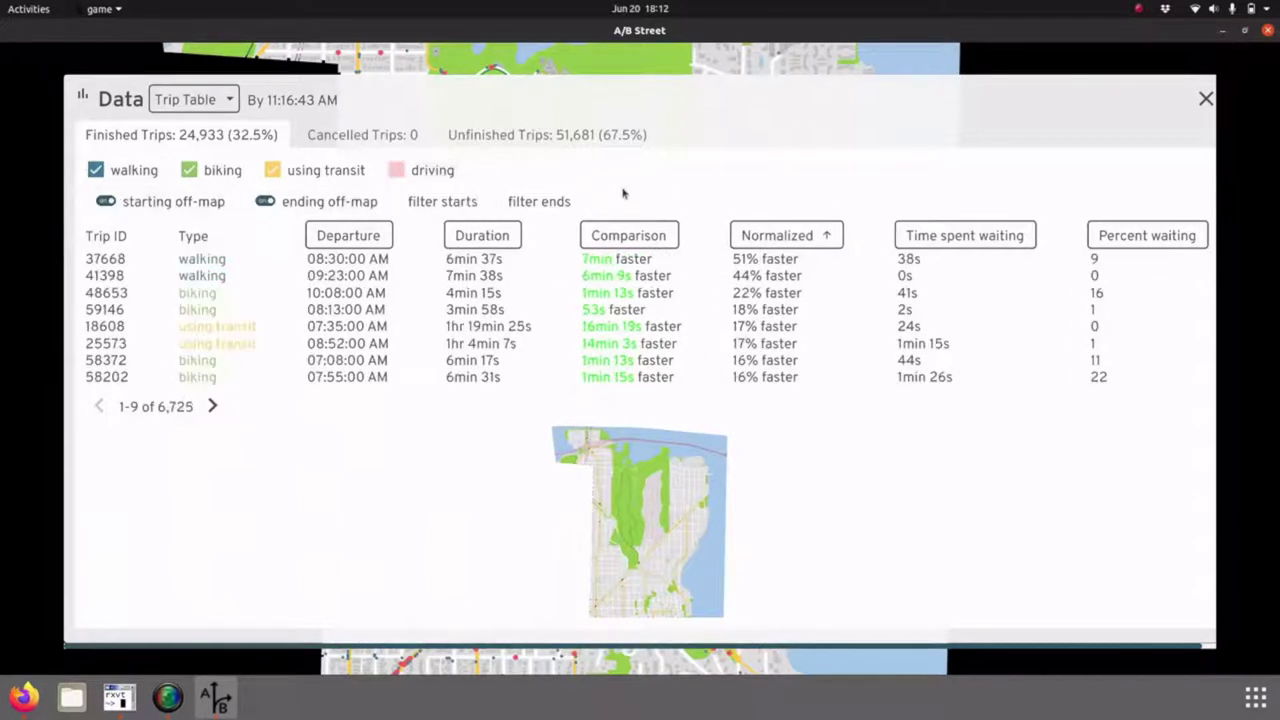
Step: Open the walking trip with the largest normalized improvement and inspect its route with the simulation paused
click(551, 262)
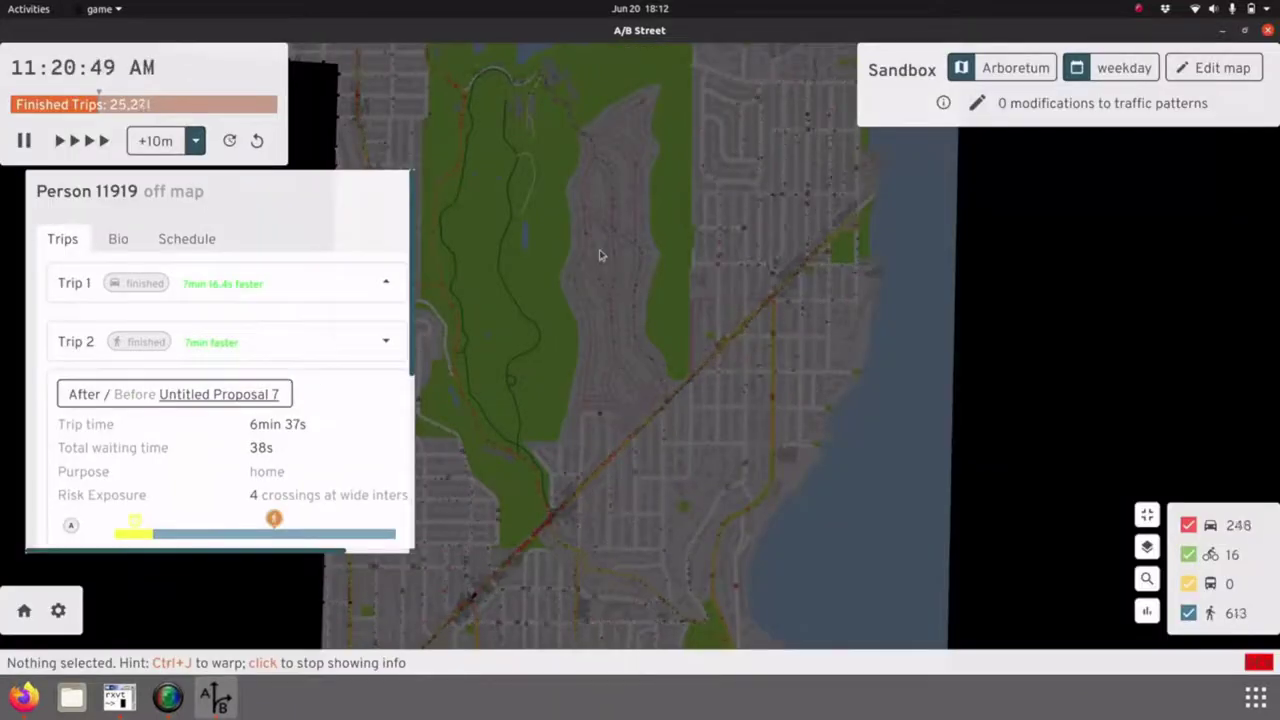
key(space)
scroll(714, 377, down, 5)
drag(724, 502, 659, 300)
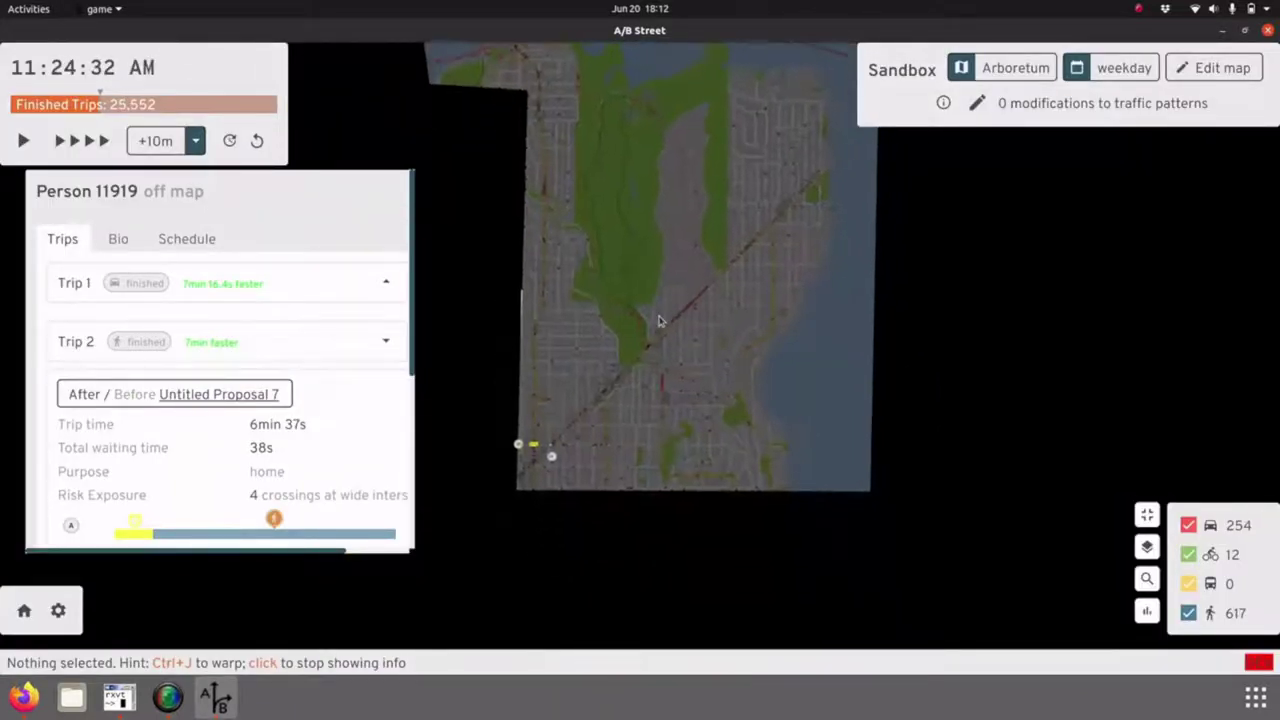
Step: Close the trip details and examine the Travel Times summary and its before-and-after charts for all travel modes
click(693, 240)
key(q)
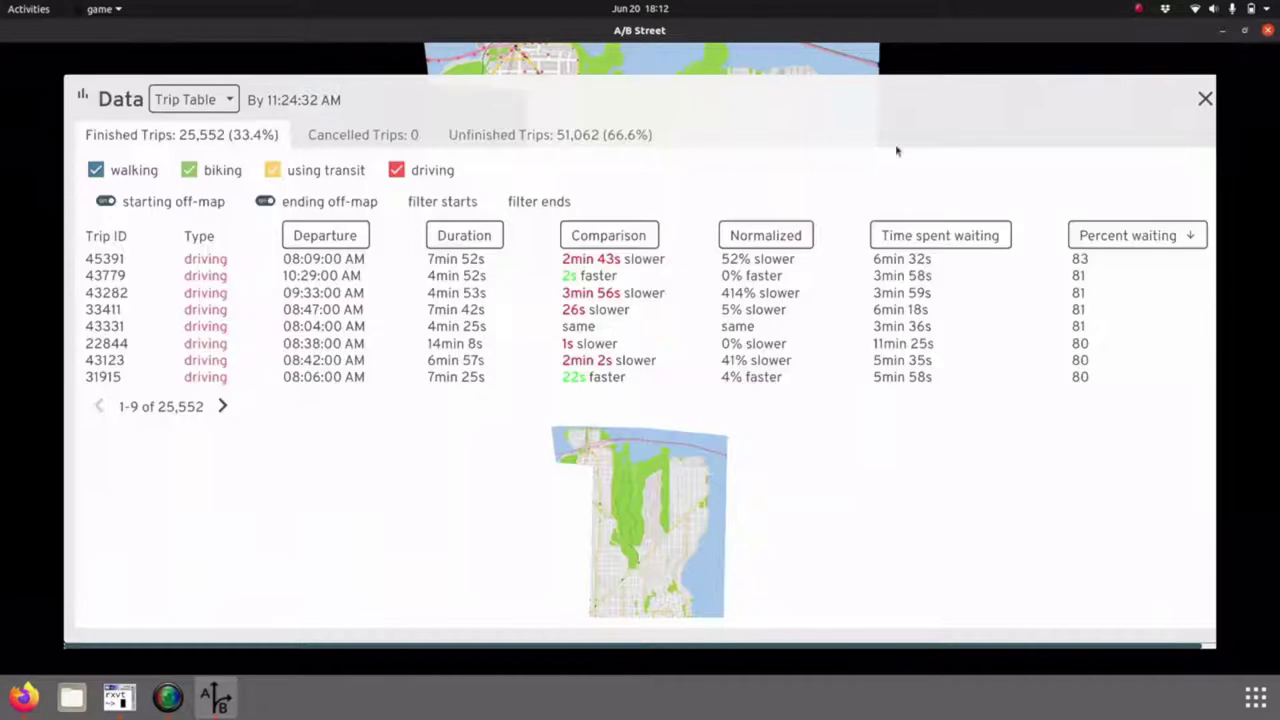
click(232, 106)
click(228, 150)
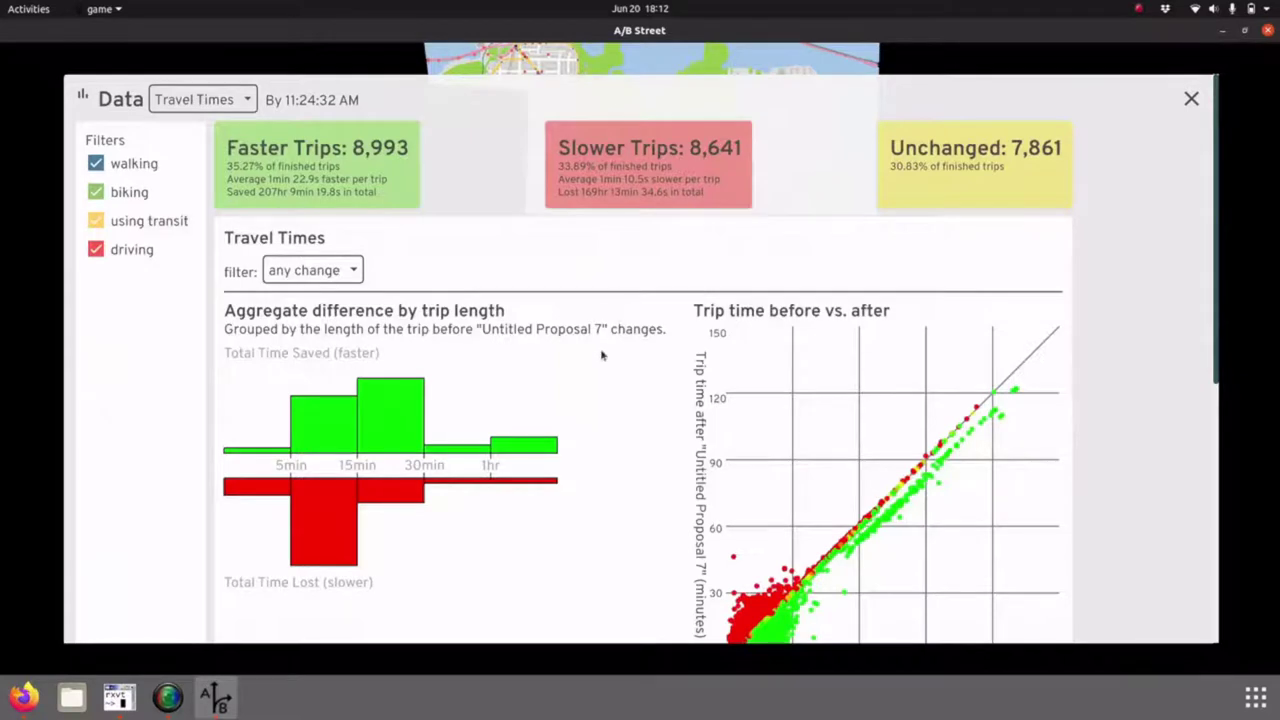
scroll(590, 433, down, 1)
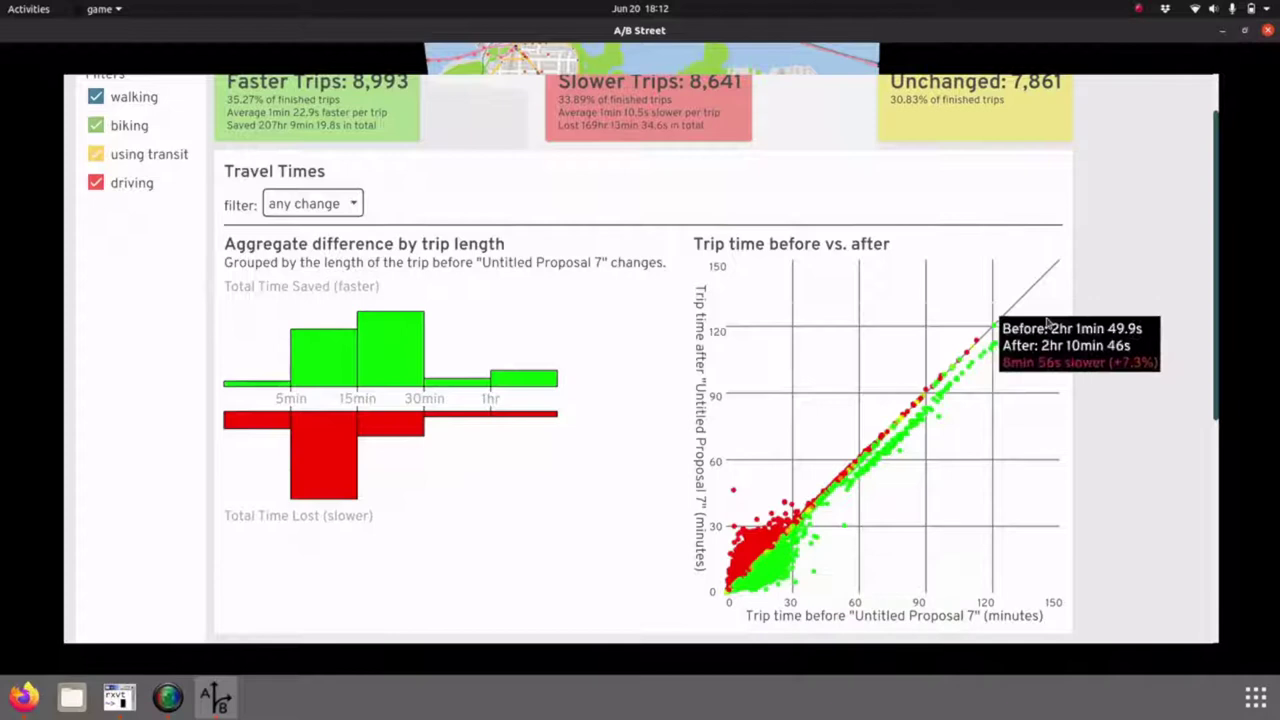
scroll(217, 280, up, 1)
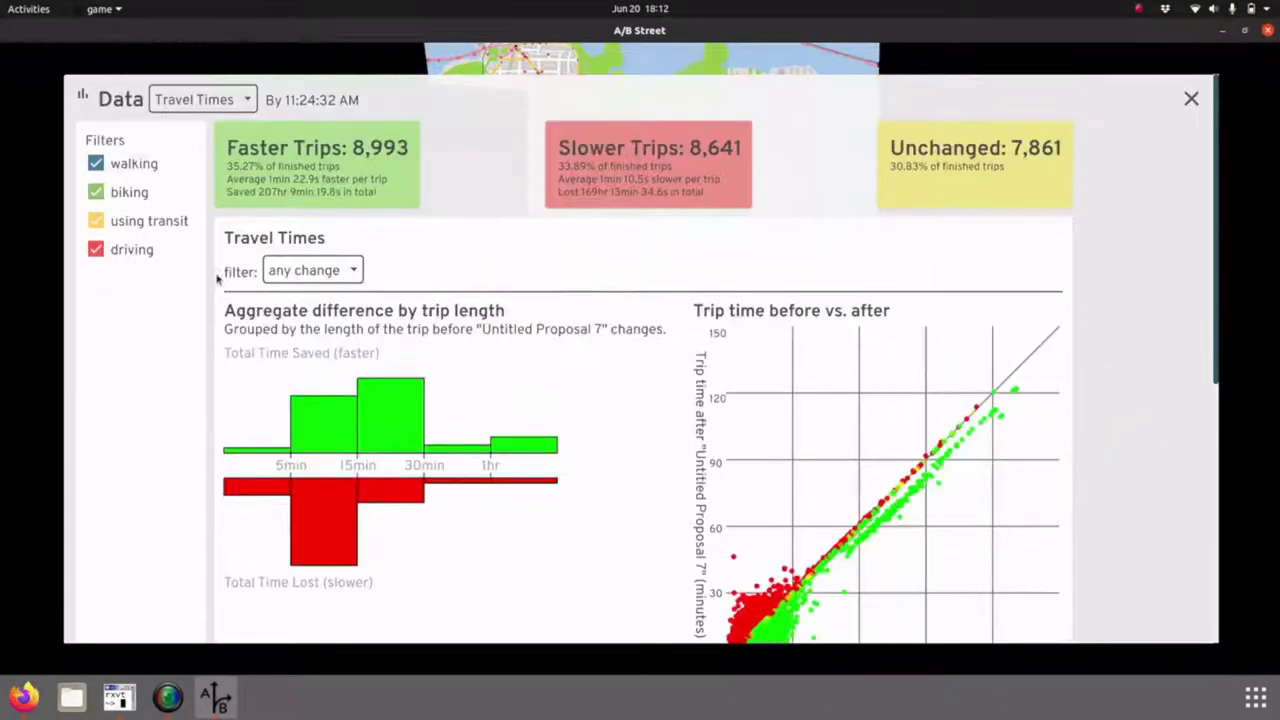
Step: Exclude driving and transit trips from the Travel Times data and examine the walking and biking charts
click(130, 250)
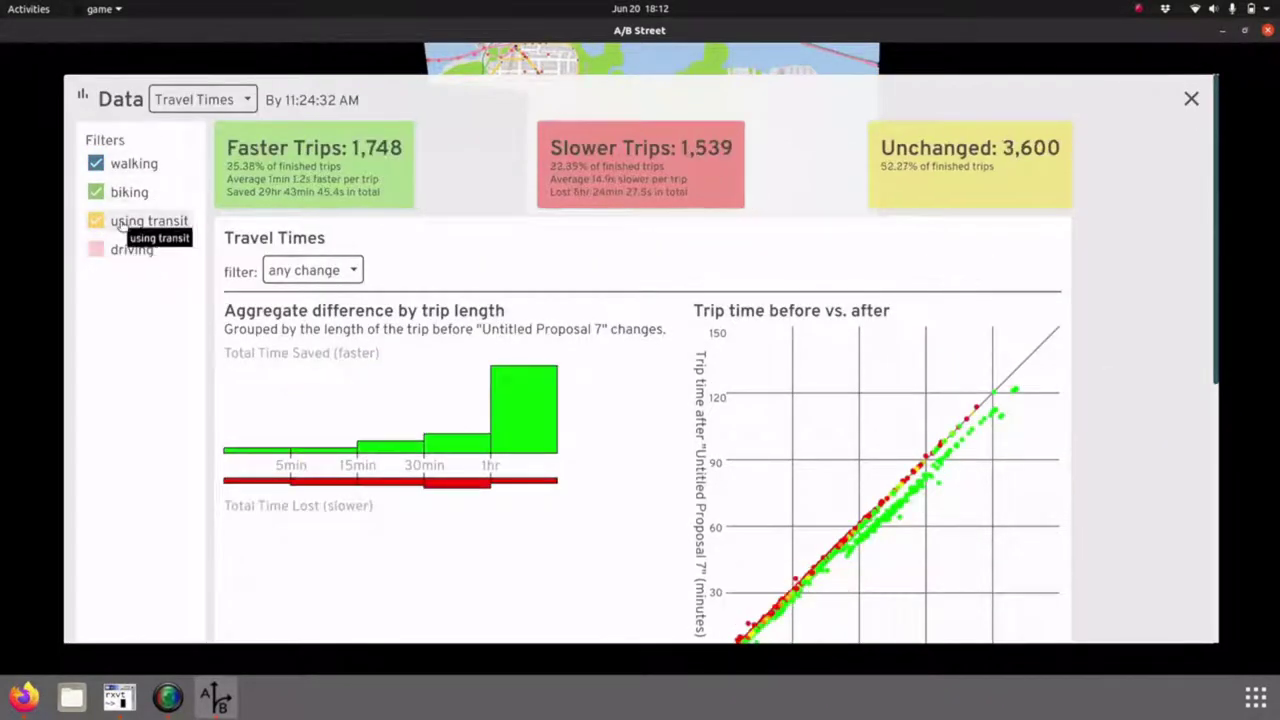
click(145, 221)
scroll(667, 294, down, 3)
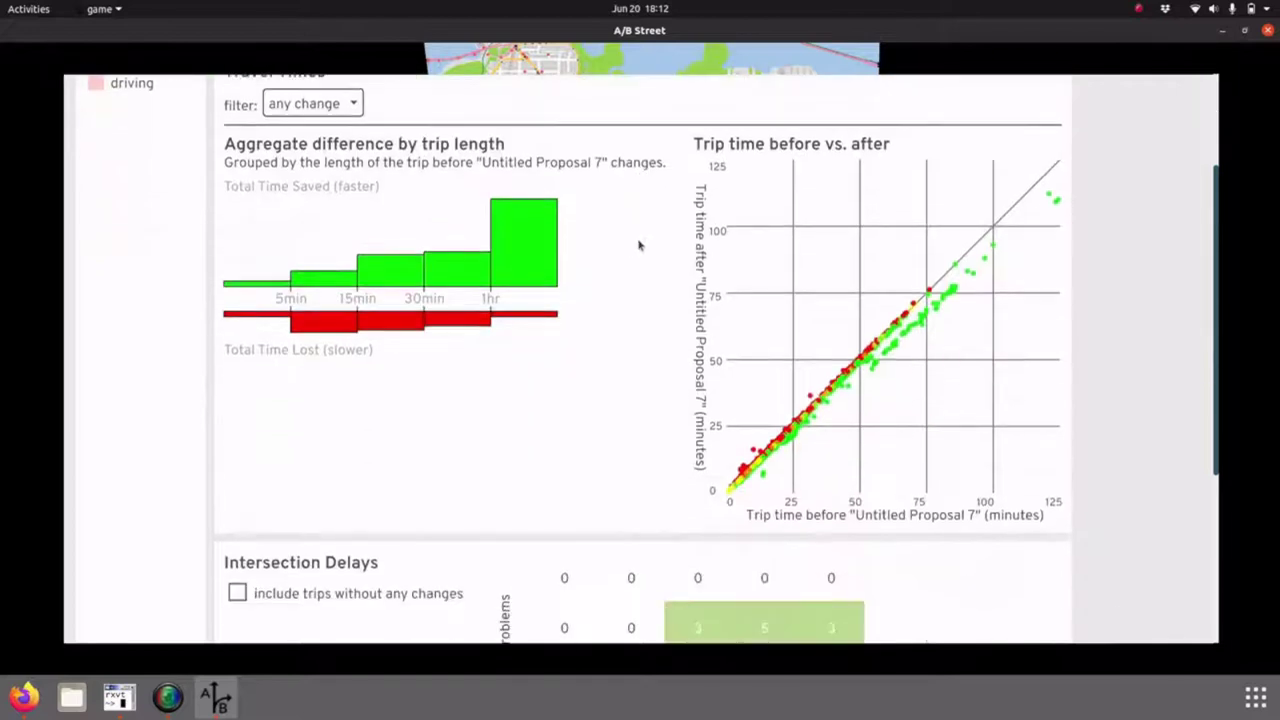
scroll(565, 265, up, 1)
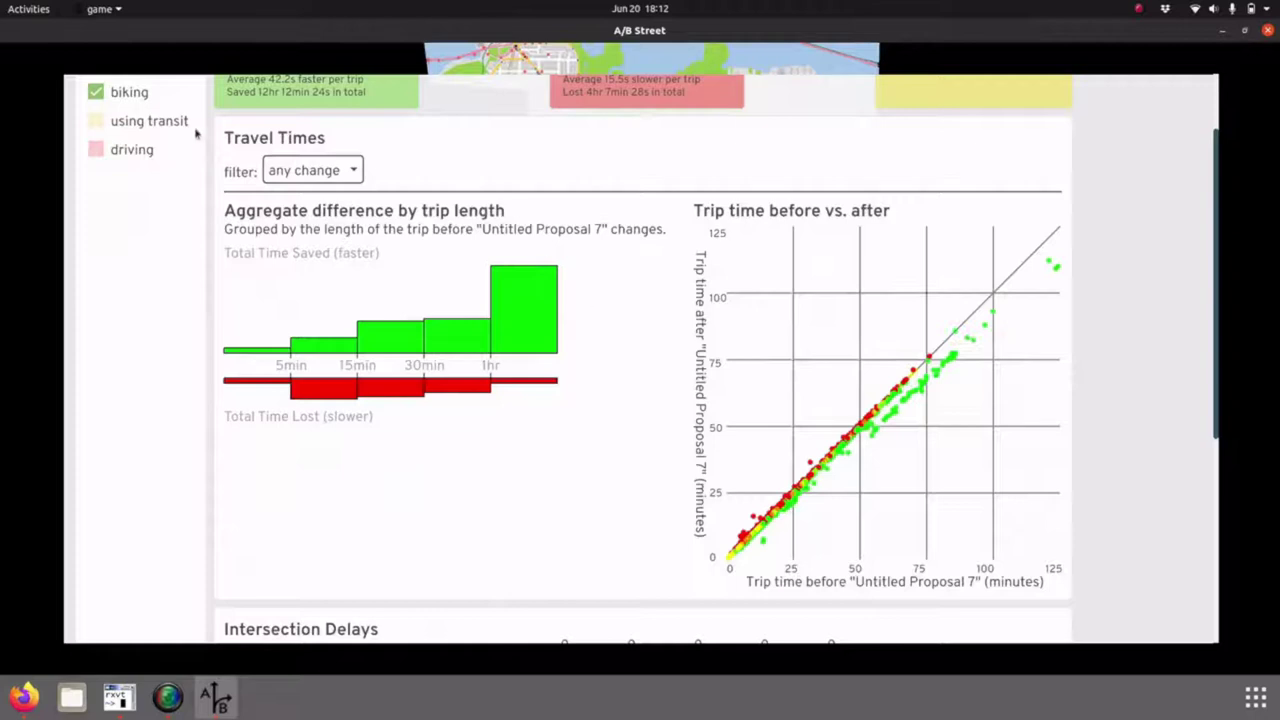
scroll(230, 147, up, 3)
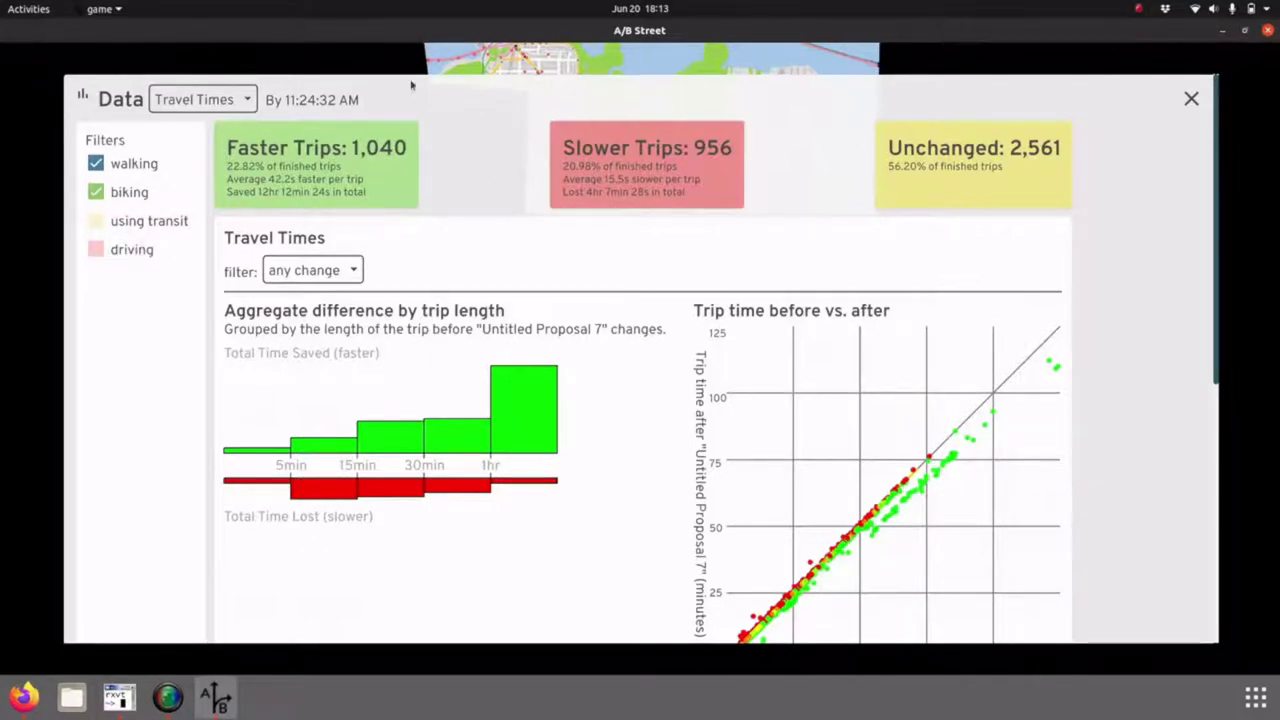
Step: Switch to the Risk Exposure data and examine the pedestrian arterial crossing, cyclist intersection crossing and car over-taking charts
click(205, 100)
click(198, 168)
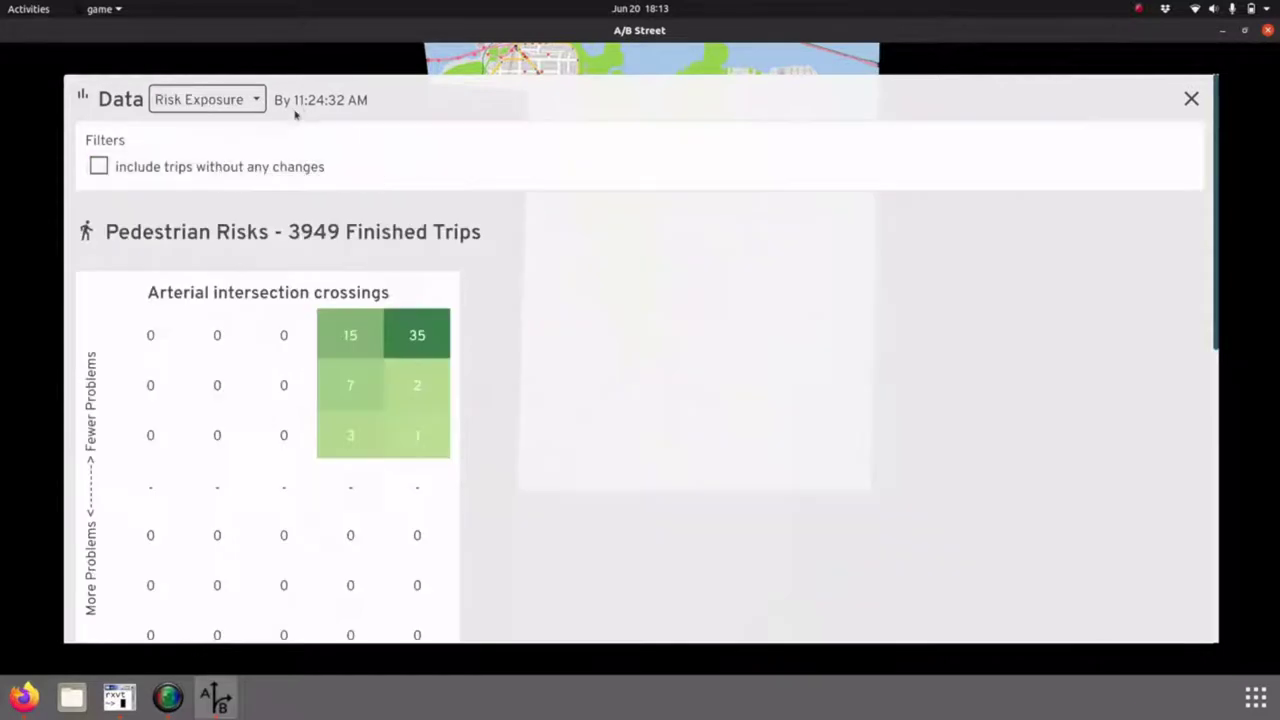
scroll(501, 218, down, 2)
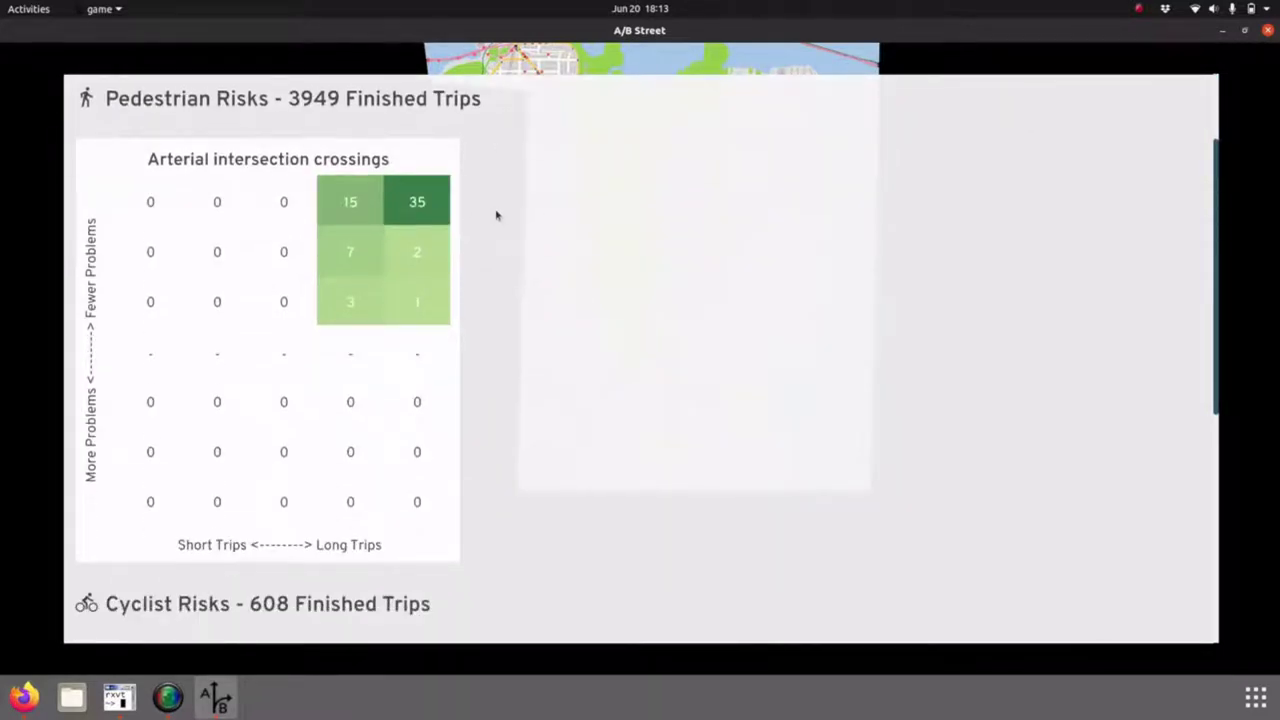
scroll(496, 215, down, 2)
scroll(514, 200, up, 2)
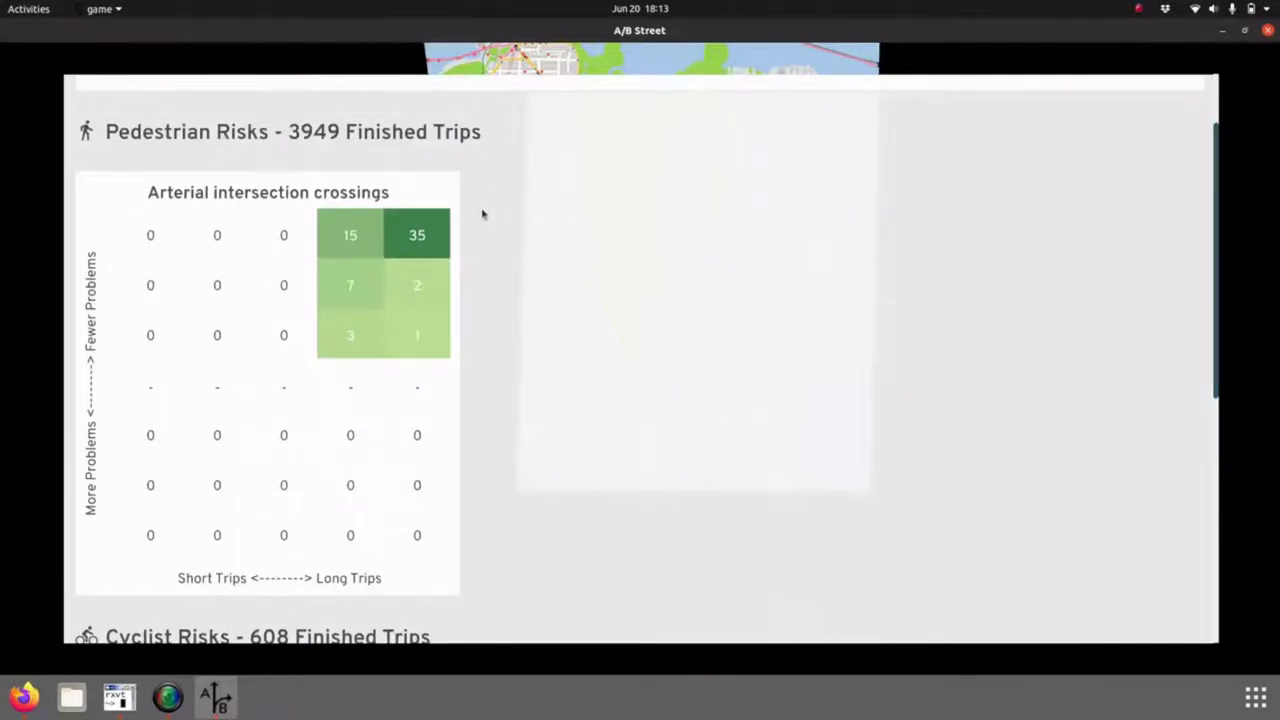
scroll(503, 194, down, 1)
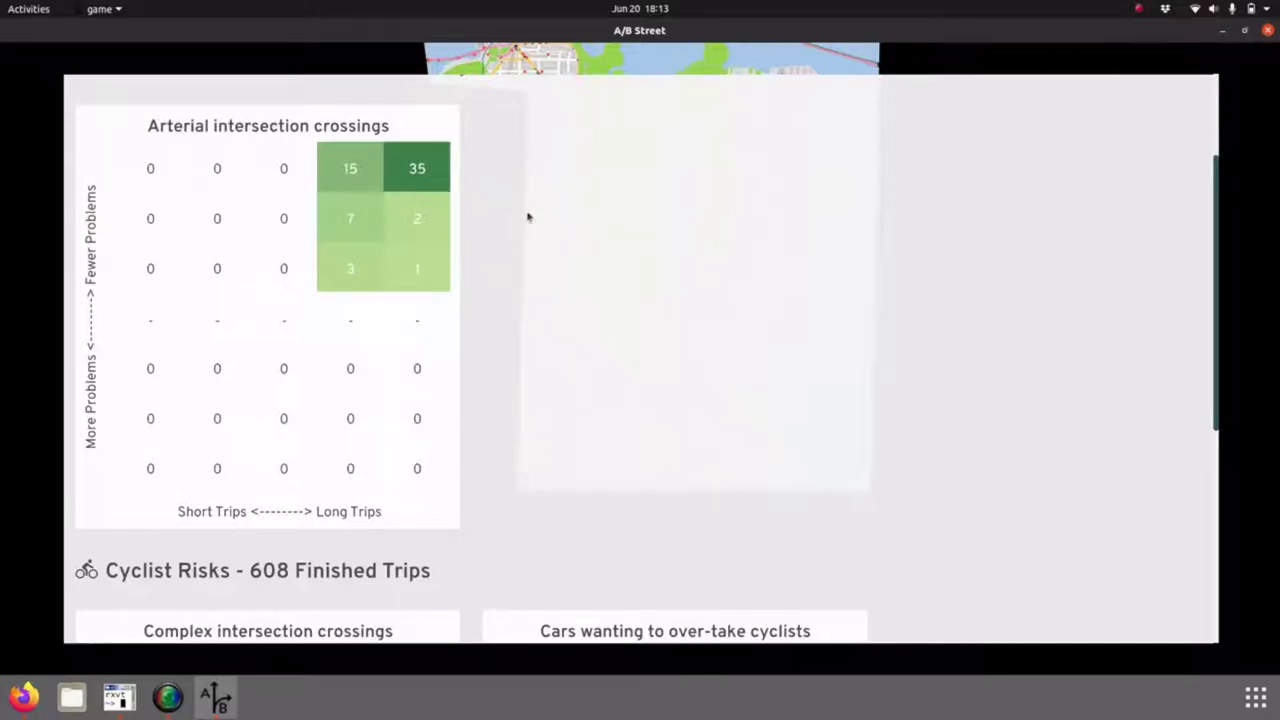
scroll(489, 174, down, 6)
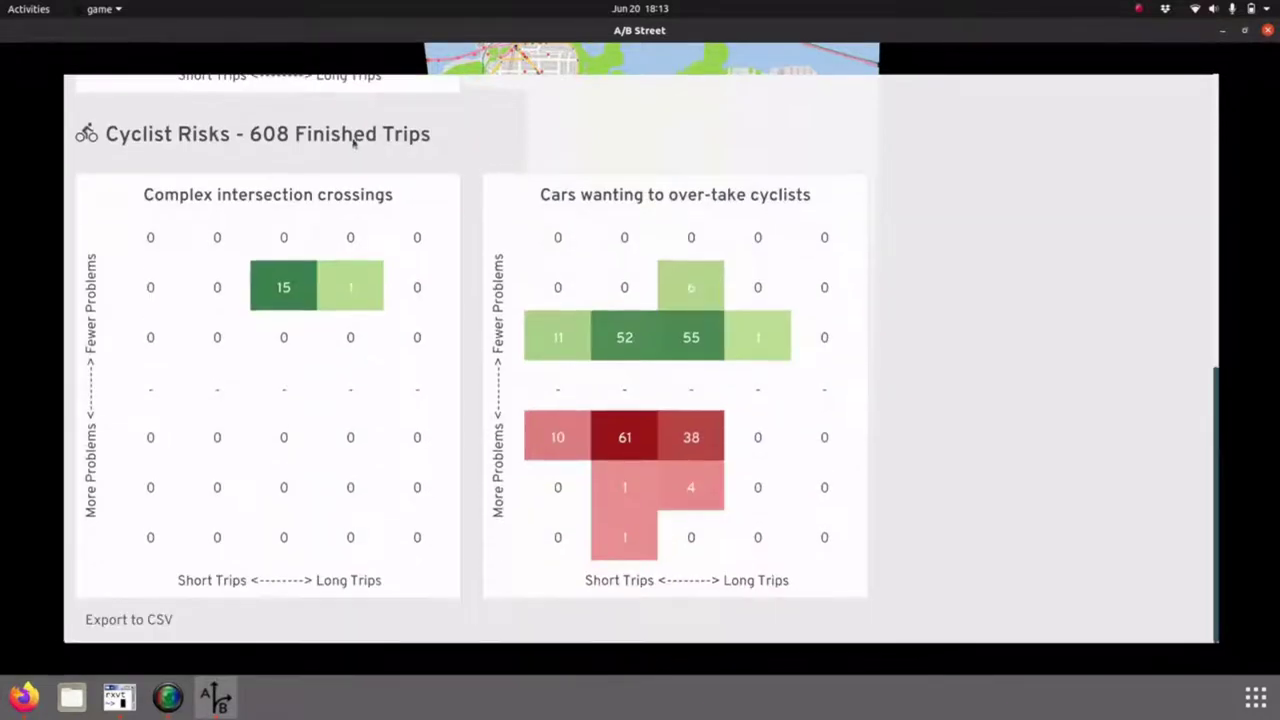
mouse_move(596, 262)
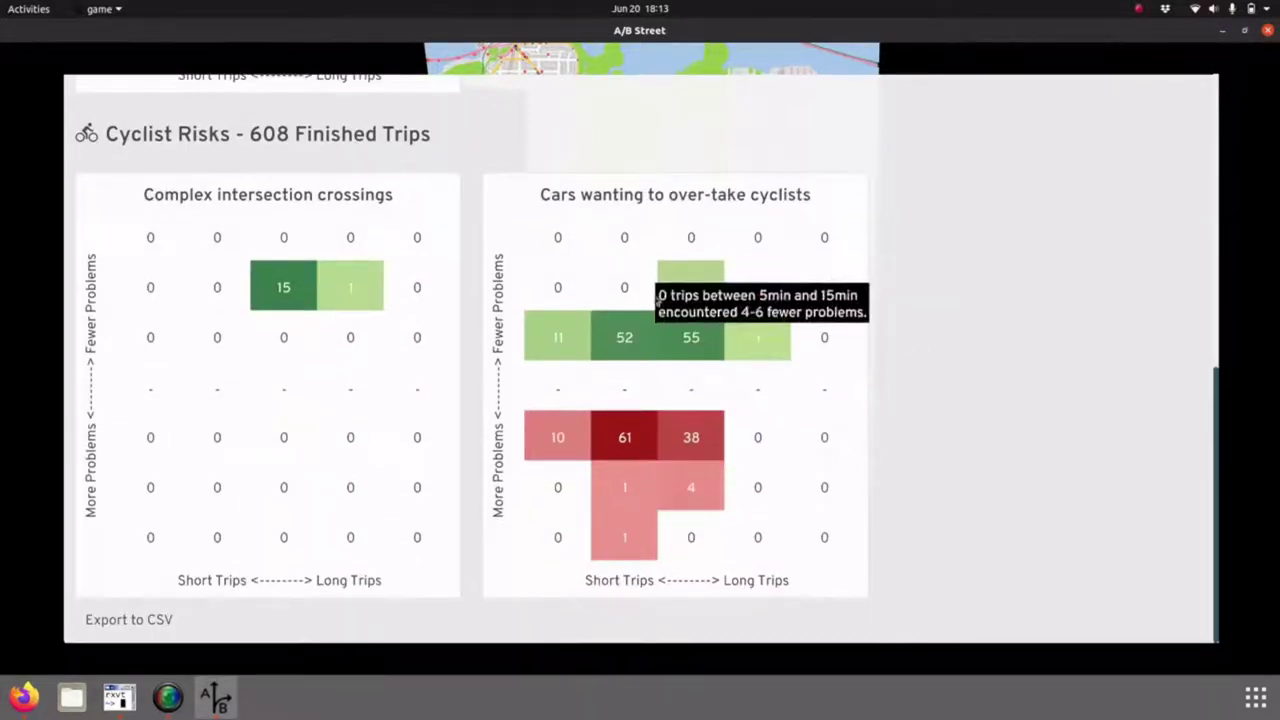